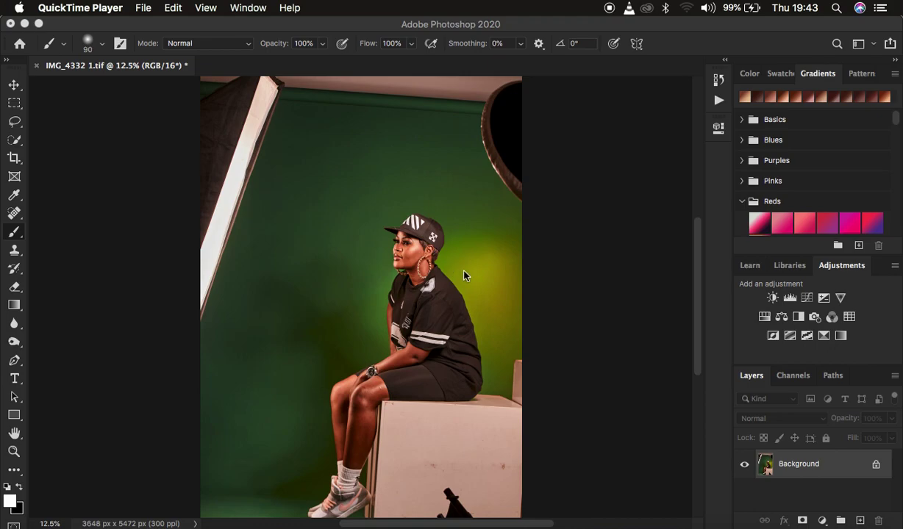
# - Duplicate the Background layer
pyautogui.click(276, 197)
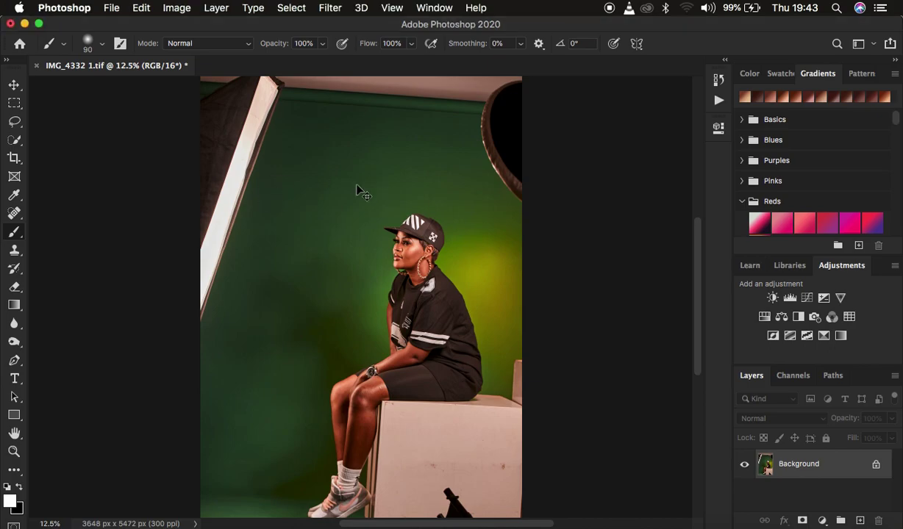
pyautogui.press('super+minus')
pyautogui.press('super+minus')
pyautogui.press('super+equal')
pyautogui.press('super+equal')
pyautogui.scroll(-3, 478, 449)
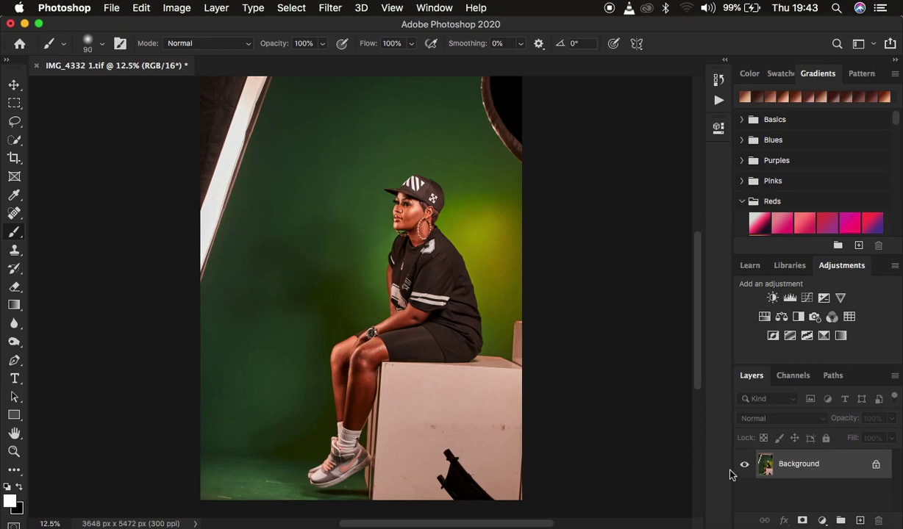
pyautogui.press('super+j')
# - Crop the photo to a 4:5 (8:10) ratio, framing it lower so the model's shoes and the floor stay inside
pyautogui.press('super+minus')
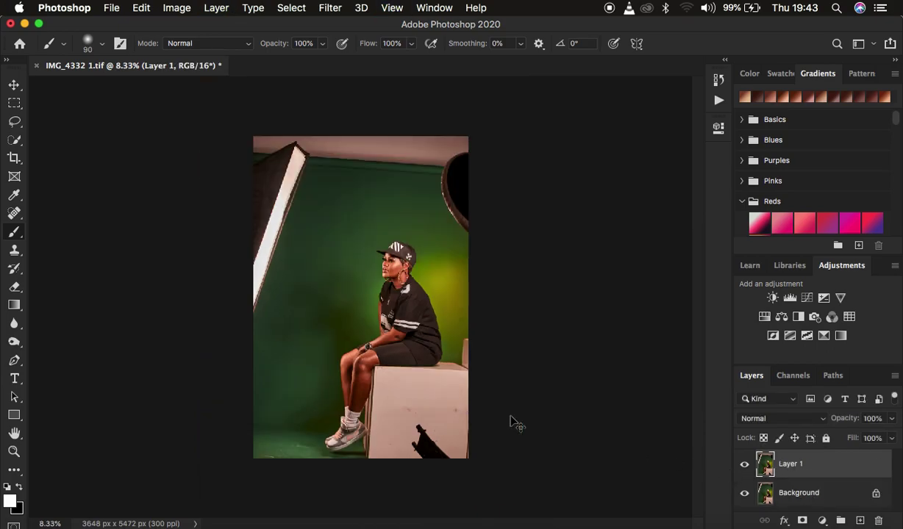
pyautogui.press('super+equal')
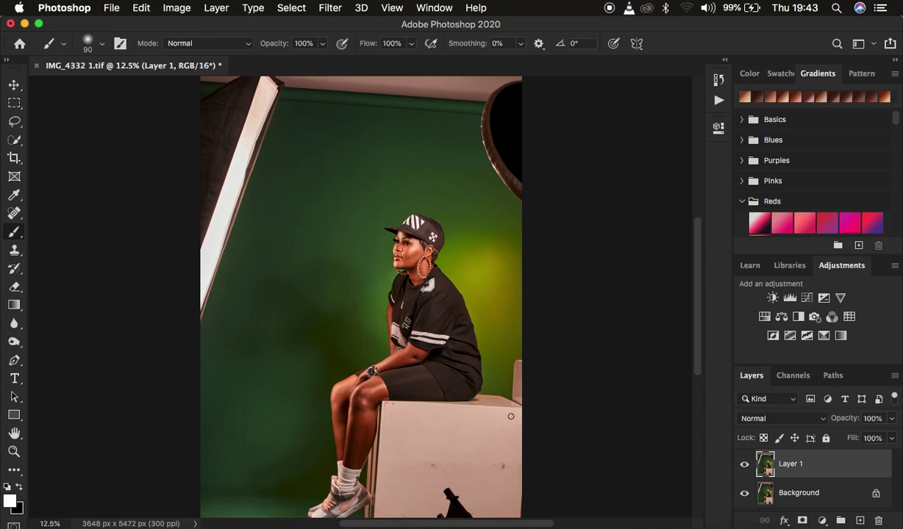
pyautogui.click(13, 159)
pyautogui.click(110, 44)
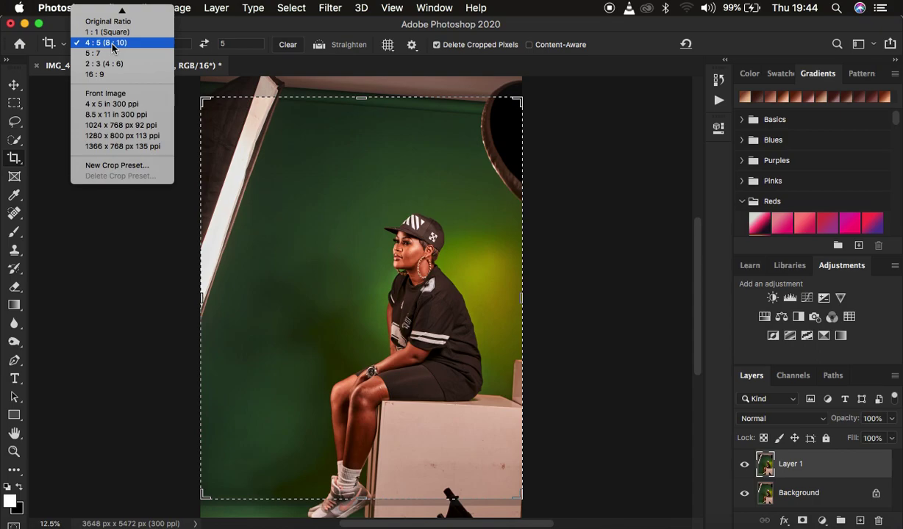
pyautogui.click(110, 42)
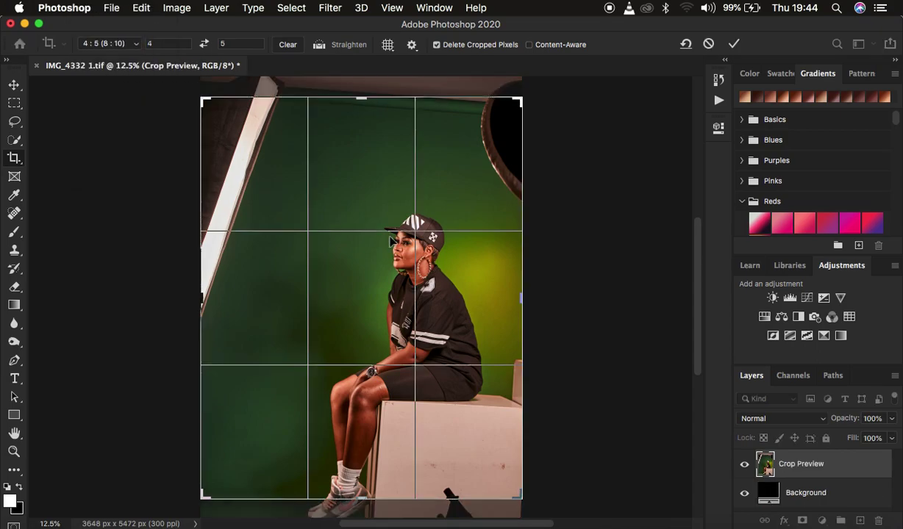
pyautogui.moveTo(383, 207); pyautogui.dragTo(383, 174)
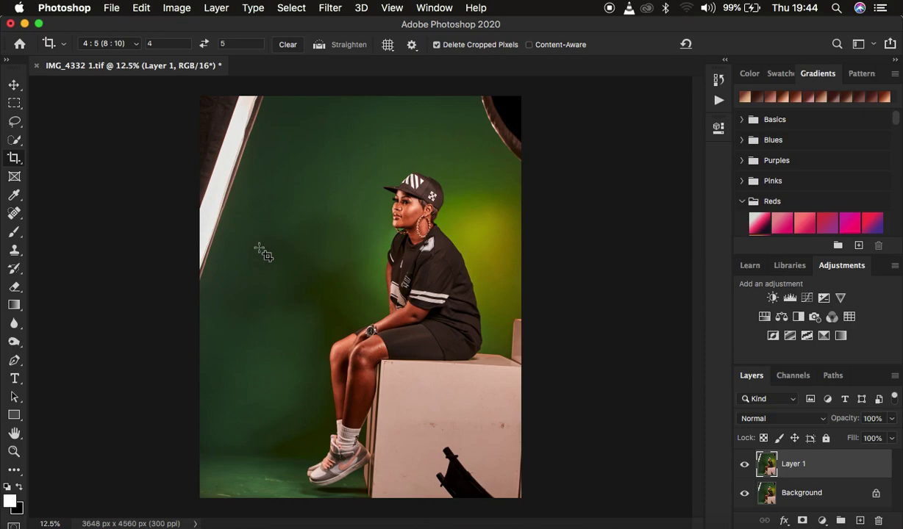
# - Remove the softbox along the photo's left edge with the Patch tool, sampling the clean green backdrop beside it
pyautogui.click(14, 214)
pyautogui.rightClick(17, 216)
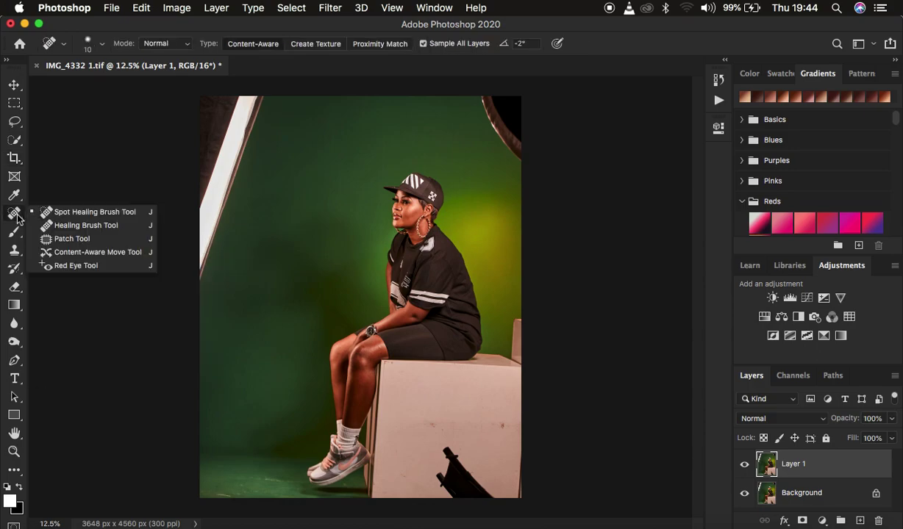
pyautogui.click(63, 238)
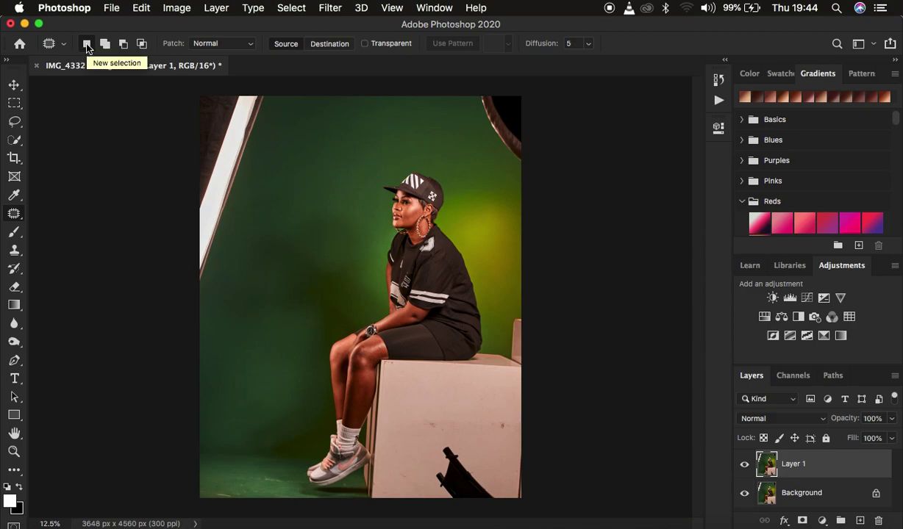
pyautogui.click(254, 91)
pyautogui.moveTo(254, 91)
pyautogui.mouseDown()
pyautogui.moveTo(192, 89)
pyautogui.moveTo(180, 147)
pyautogui.moveTo(179, 264)
pyautogui.moveTo(197, 283)
pyautogui.moveTo(269, 95)
pyautogui.moveTo(278, 103)
pyautogui.moveTo(266, 100)
pyautogui.mouseUp()
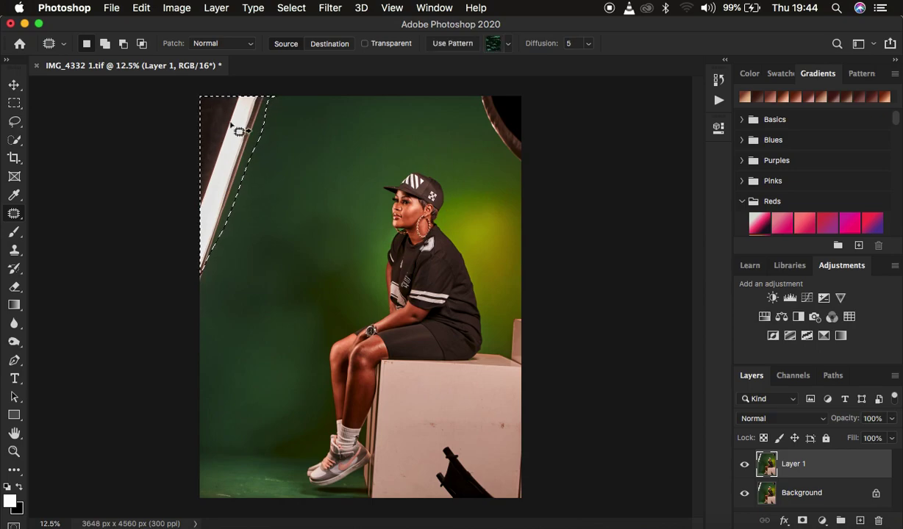
pyautogui.moveTo(213, 151); pyautogui.dragTo(283, 127)
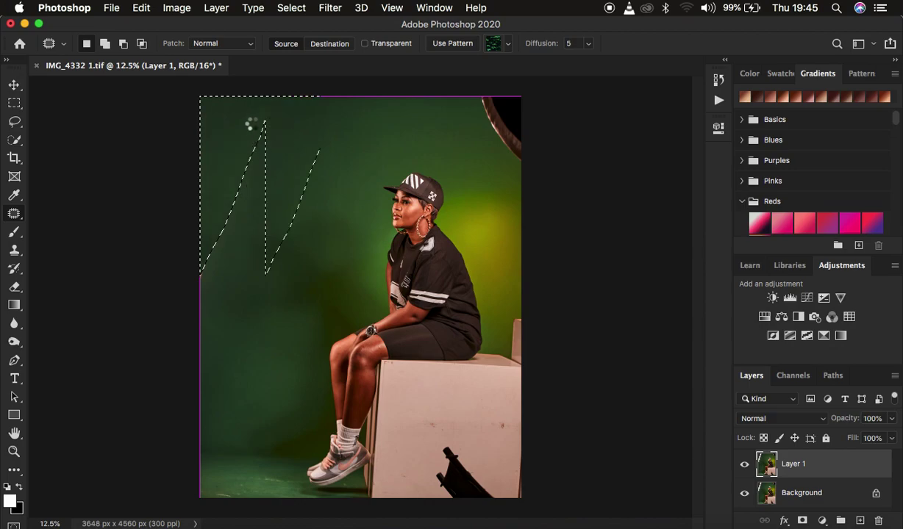
pyautogui.click(285, 149)
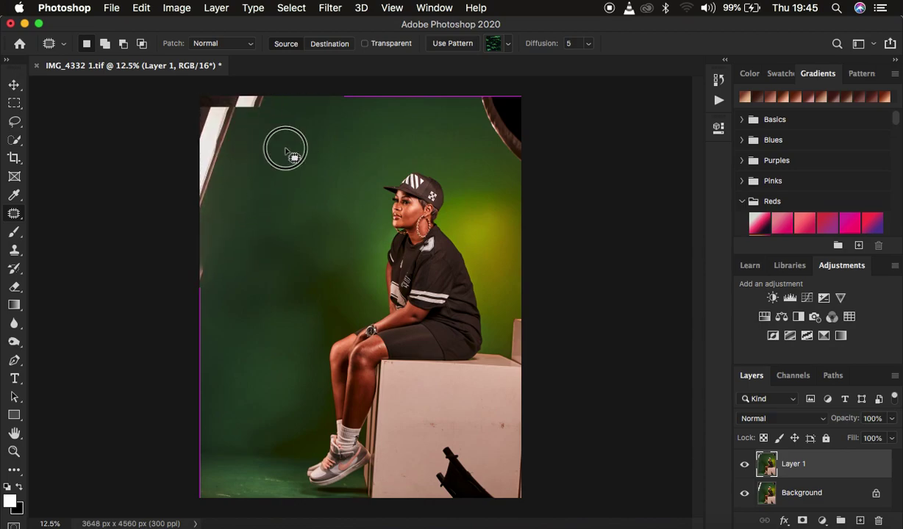
# - Patch the remaining softbox pieces in the photo's upper-left corner with nearby green backdrop and clear the selection
pyautogui.moveTo(196, 96)
pyautogui.mouseDown()
pyautogui.moveTo(191, 154)
pyautogui.moveTo(200, 206)
pyautogui.moveTo(247, 139)
pyautogui.moveTo(230, 109)
pyautogui.moveTo(239, 143)
pyautogui.mouseUp()
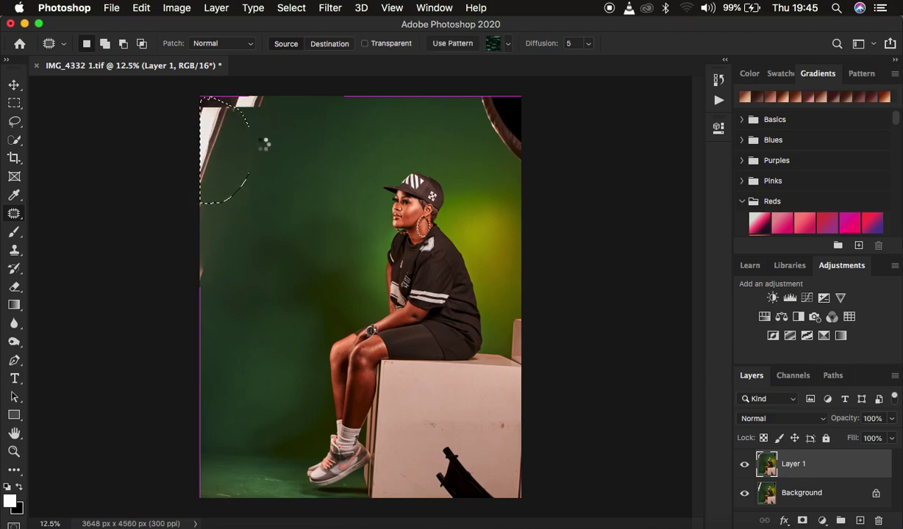
pyautogui.click(274, 125)
pyautogui.moveTo(268, 99)
pyautogui.mouseDown()
pyautogui.moveTo(196, 94)
pyautogui.moveTo(185, 137)
pyautogui.moveTo(191, 188)
pyautogui.moveTo(221, 226)
pyautogui.moveTo(260, 169)
pyautogui.moveTo(247, 111)
pyautogui.moveTo(266, 120)
pyautogui.moveTo(268, 84)
pyautogui.moveTo(233, 128)
pyautogui.moveTo(307, 133)
pyautogui.mouseUp()
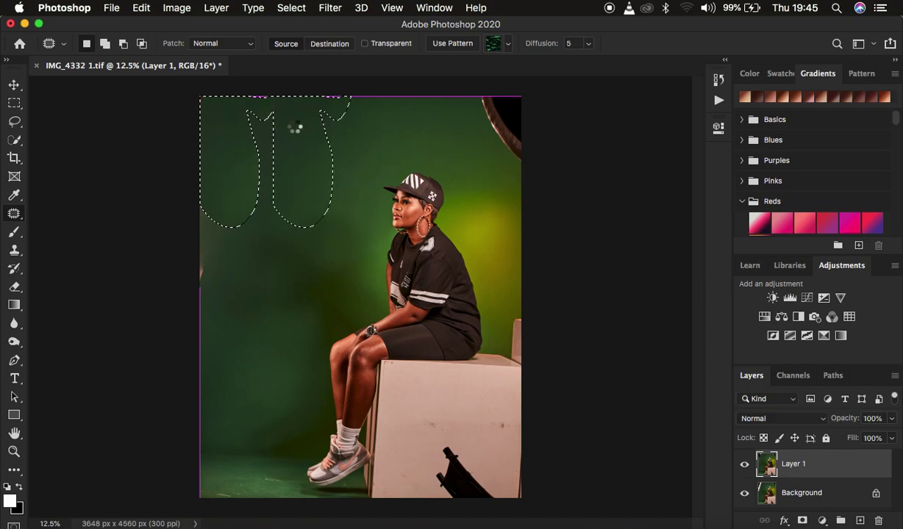
pyautogui.press('super+d')
pyautogui.press('super+minus')
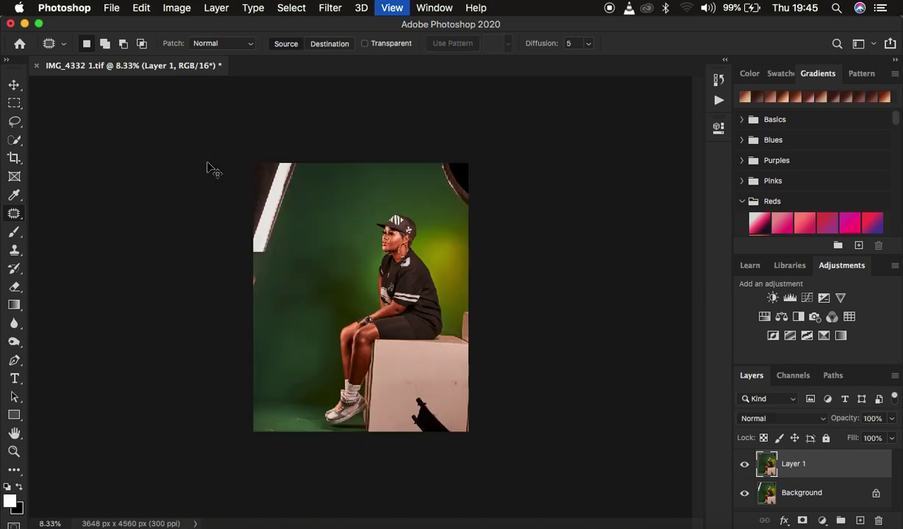
pyautogui.press('super+plus')
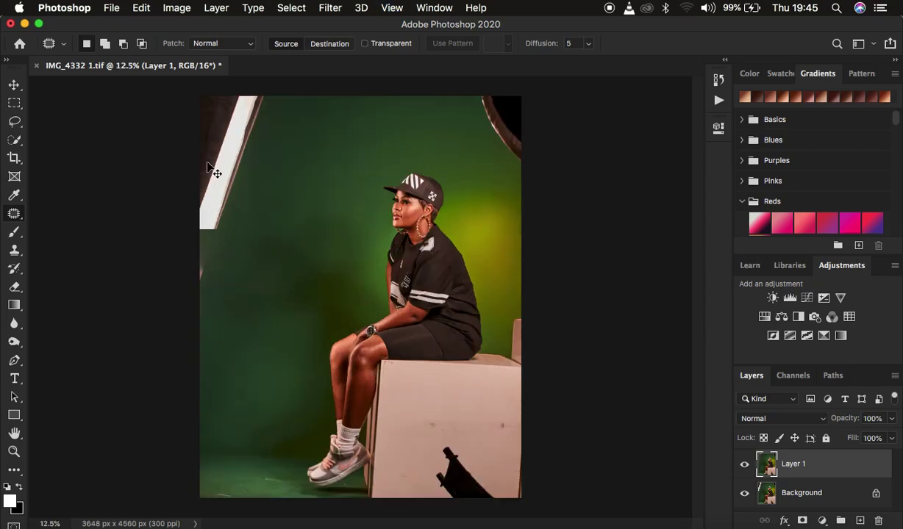
# - Outline the whole softbox area in the upper-left corner again and patch it with the backdrop to its right
pyautogui.moveTo(219, 104)
pyautogui.mouseDown()
pyautogui.moveTo(207, 91)
pyautogui.moveTo(186, 248)
pyautogui.moveTo(269, 96)
pyautogui.mouseUp()
pyautogui.moveTo(220, 136); pyautogui.dragTo(306, 140)
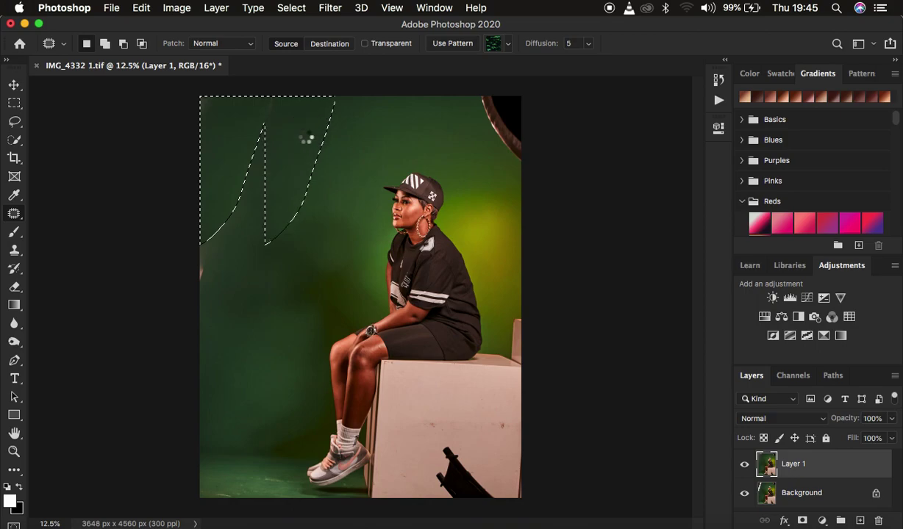
pyautogui.hotkey('ctrl', 'd')
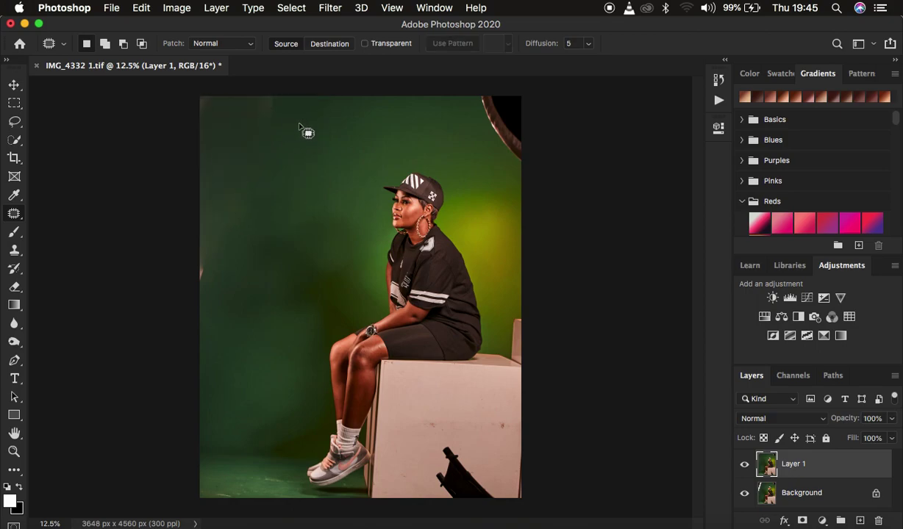
# - Patch the leftover light on the photo's left edge and the uneven patch in its upper-left corner with clean backdrop
pyautogui.moveTo(196, 243)
pyautogui.mouseDown()
pyautogui.moveTo(217, 284)
pyautogui.moveTo(213, 226)
pyautogui.moveTo(213, 270)
pyautogui.moveTo(237, 273)
pyautogui.mouseUp()
pyautogui.hotkey('ctrl', 'd')
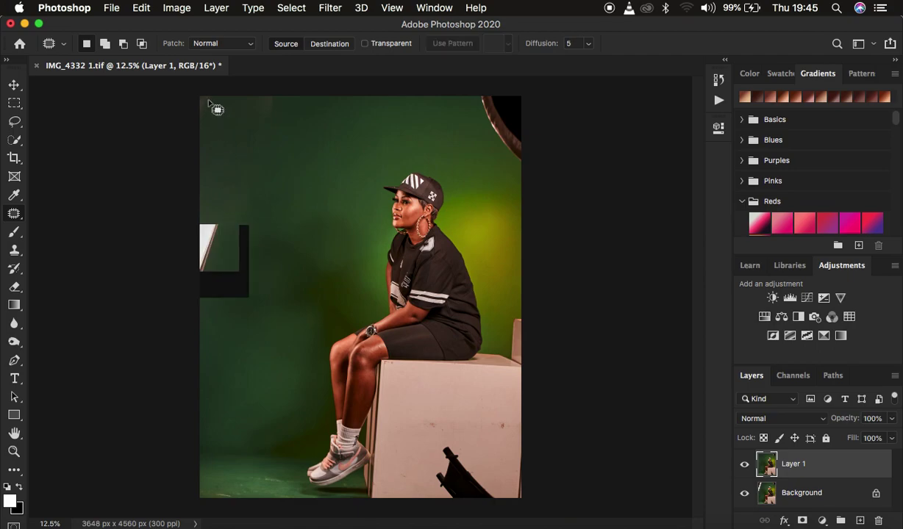
pyautogui.moveTo(198, 96)
pyautogui.mouseDown()
pyautogui.moveTo(214, 101)
pyautogui.moveTo(217, 120)
pyautogui.moveTo(282, 111)
pyautogui.moveTo(276, 95)
pyautogui.moveTo(242, 121)
pyautogui.moveTo(278, 113)
pyautogui.mouseUp()
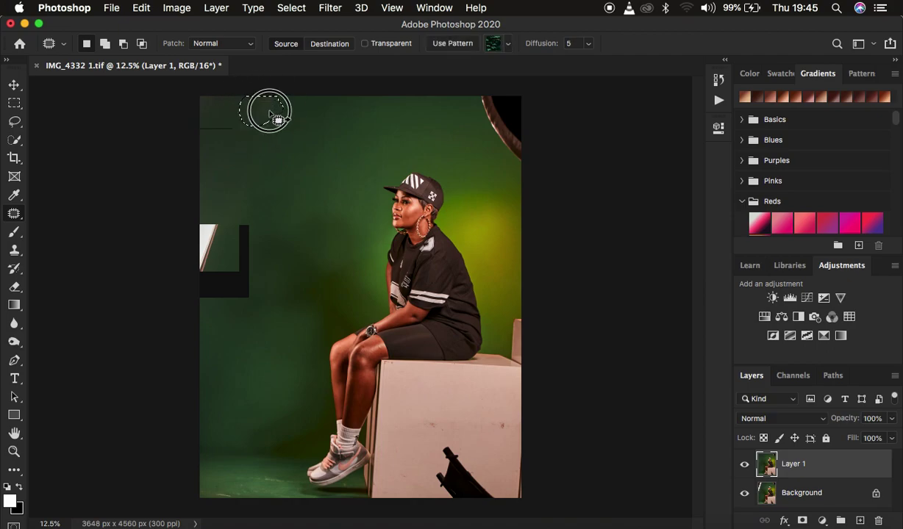
pyautogui.click(307, 114)
pyautogui.press('super+minus')
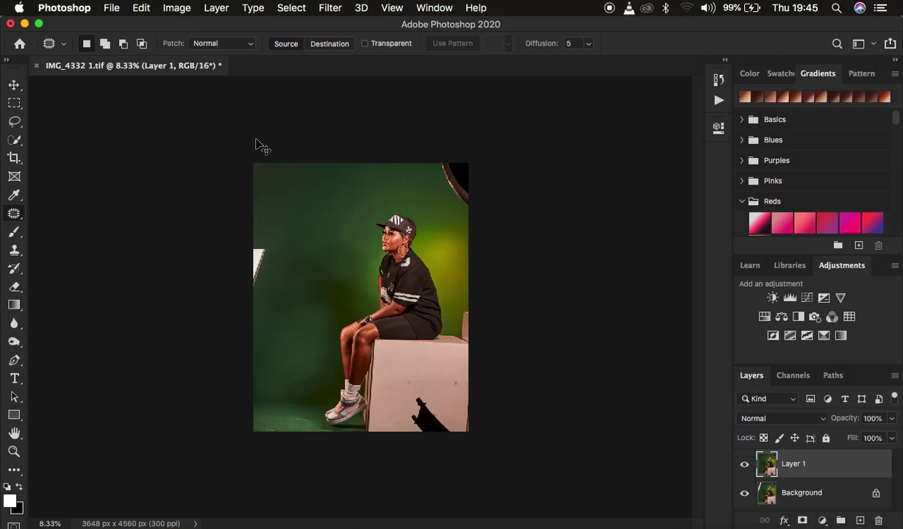
pyautogui.moveTo(261, 237)
pyautogui.mouseDown()
pyautogui.moveTo(241, 255)
pyautogui.moveTo(245, 295)
pyautogui.moveTo(269, 265)
pyautogui.moveTo(266, 246)
pyautogui.moveTo(265, 272)
pyautogui.moveTo(290, 263)
pyautogui.mouseUp()
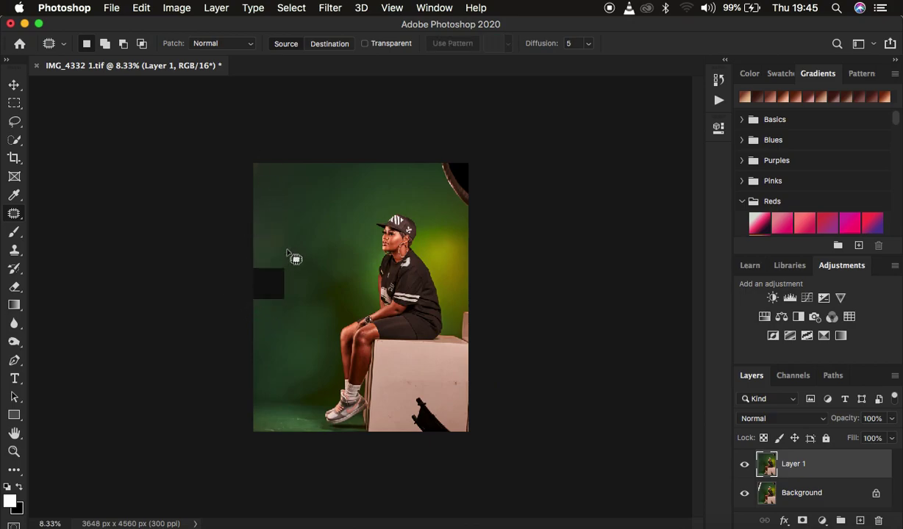
pyautogui.press('super+minus')
pyautogui.press('super+plus')
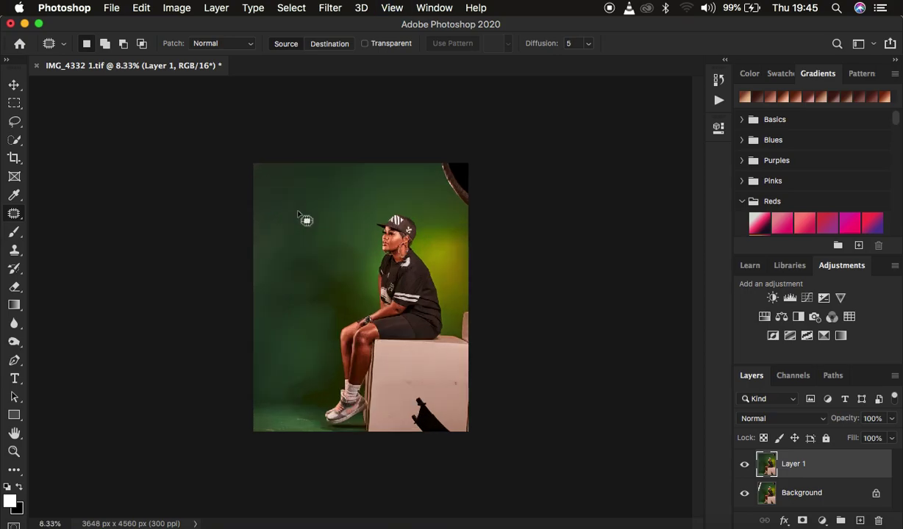
# - Patch out the dark round reflector in the photo's upper-right corner using the adjacent green backdrop
pyautogui.moveTo(442, 167)
pyautogui.mouseDown()
pyautogui.moveTo(447, 191)
pyautogui.moveTo(476, 212)
pyautogui.moveTo(474, 154)
pyautogui.moveTo(465, 150)
pyautogui.moveTo(455, 182)
pyautogui.moveTo(418, 185)
pyautogui.mouseUp()
pyautogui.press('super+d')
pyautogui.press('super+minus')
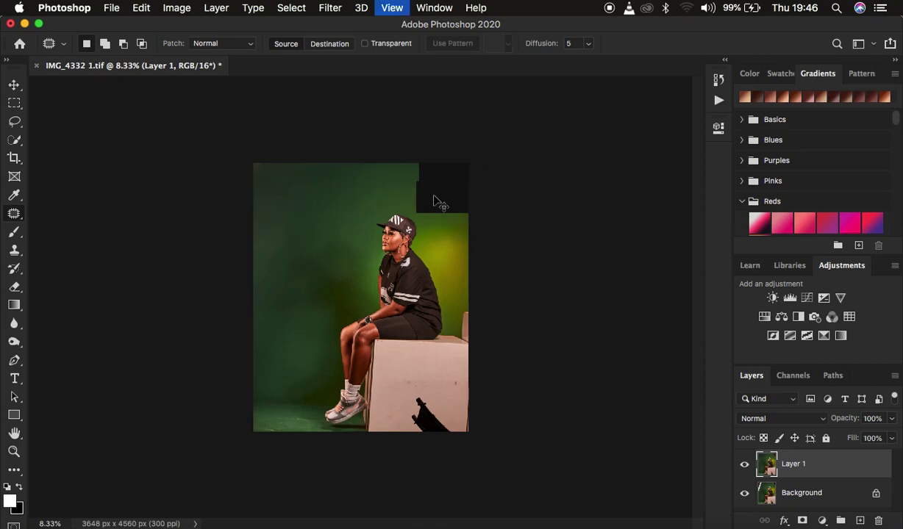
pyautogui.moveTo(415, 198)
pyautogui.mouseDown()
pyautogui.moveTo(428, 222)
pyautogui.moveTo(450, 204)
pyautogui.moveTo(441, 190)
pyautogui.moveTo(411, 205)
pyautogui.mouseUp()
pyautogui.press('super+minus')
pyautogui.press('super+plus')
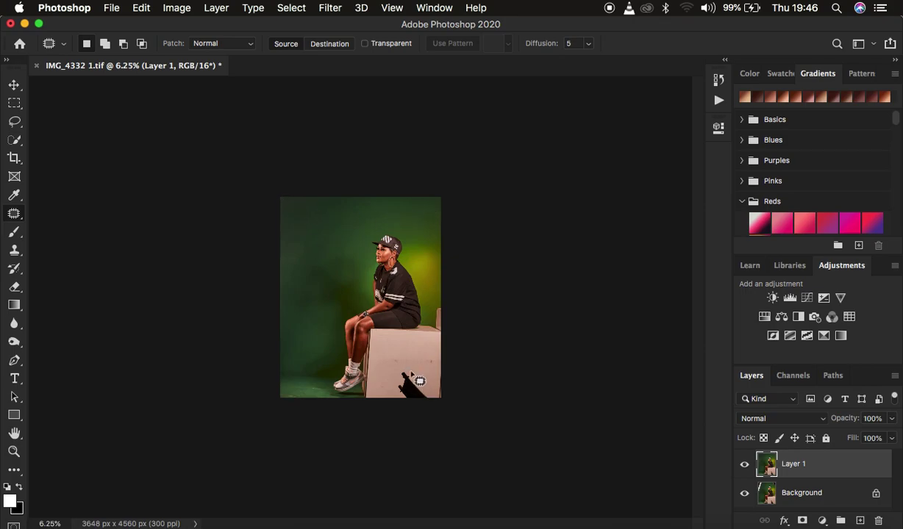
# - Patch out the black equipment shape at the bottom of the box's front with clean box surface
pyautogui.moveTo(402, 371)
pyautogui.mouseDown()
pyautogui.moveTo(397, 387)
pyautogui.moveTo(413, 403)
pyautogui.moveTo(427, 391)
pyautogui.moveTo(412, 379)
pyautogui.moveTo(419, 362)
pyautogui.moveTo(417, 414)
pyautogui.mouseUp()
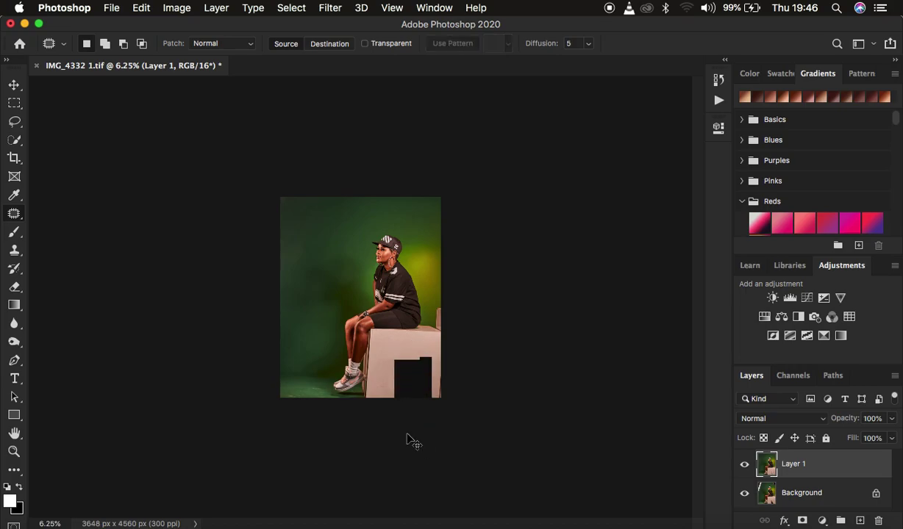
pyautogui.press('super+minus')
pyautogui.press('super+equal')
pyautogui.press('super+equal')
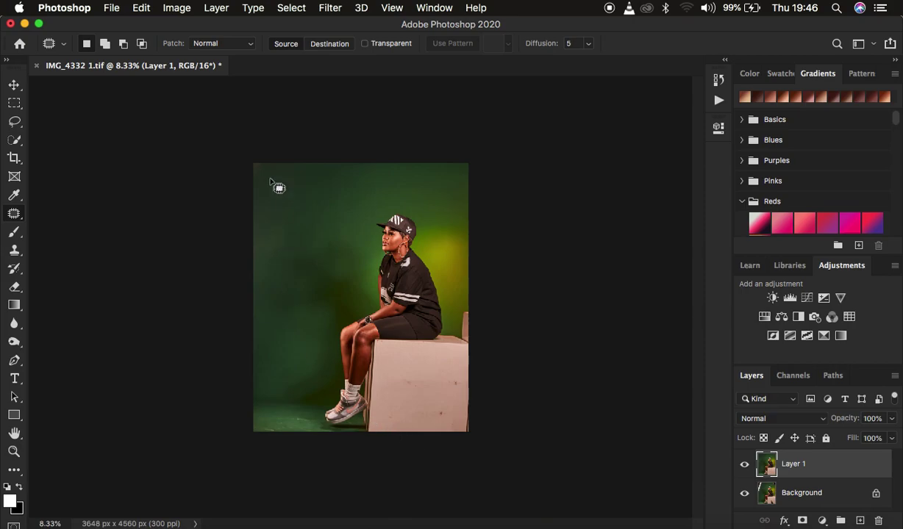
# - Examine the patched backdrop, floor and box up close and in the full view for leftover flaws
pyautogui.click(274, 174)
pyautogui.press('super+equal')
pyautogui.press('super+equal')
pyautogui.press('super+equal')
pyautogui.scroll(-10, 449, 385)
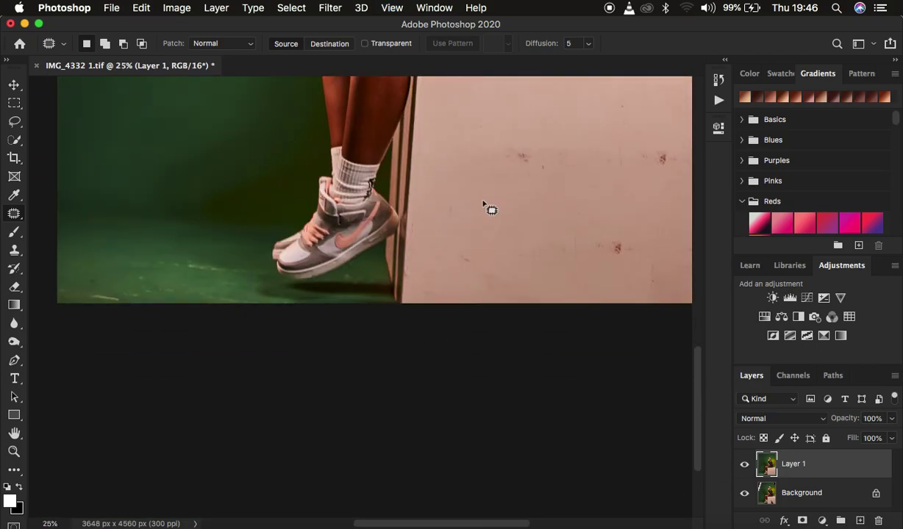
pyautogui.scroll(3, 485, 205)
pyautogui.press('super+minus')
pyautogui.press('super+minus')
pyautogui.press('super+minus')
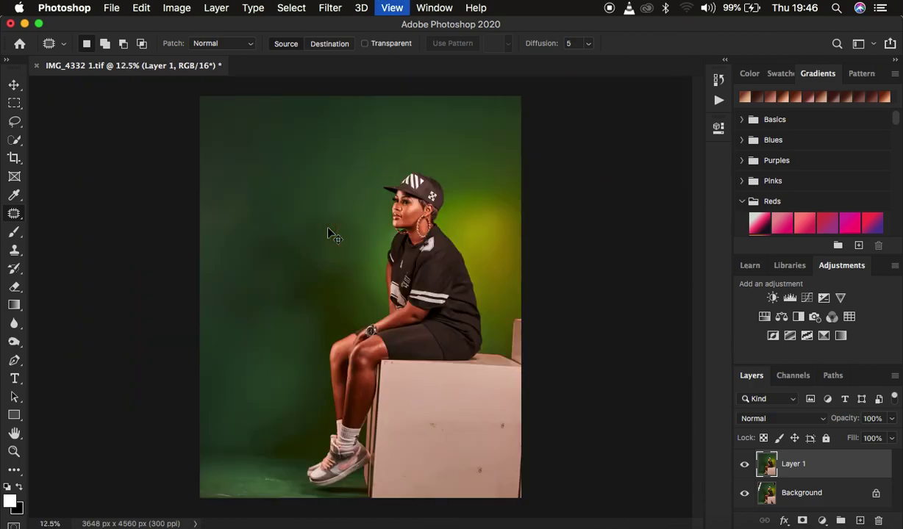
pyautogui.press('super+plus')
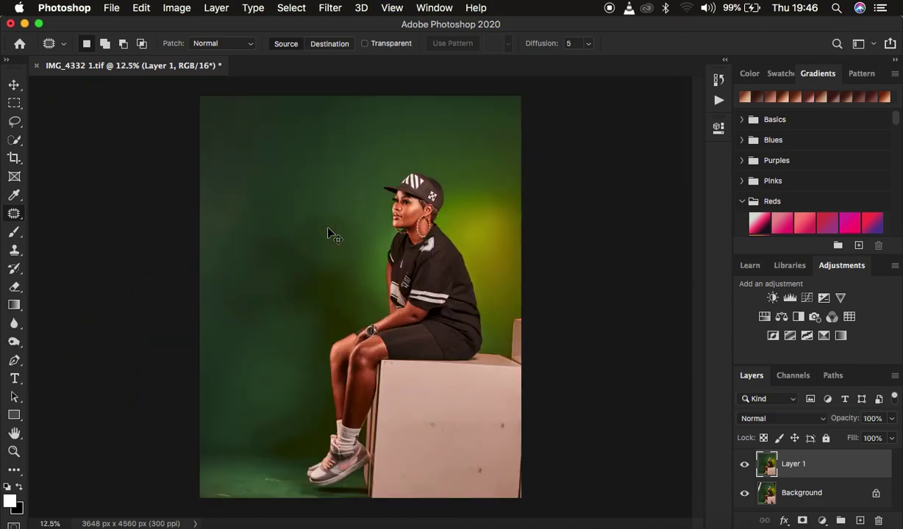
pyautogui.click(822, 522)
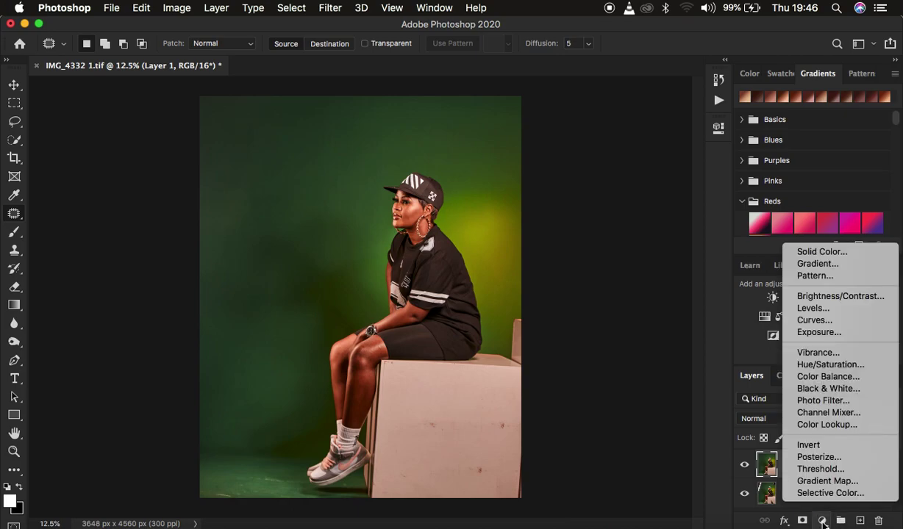
pyautogui.click(813, 308)
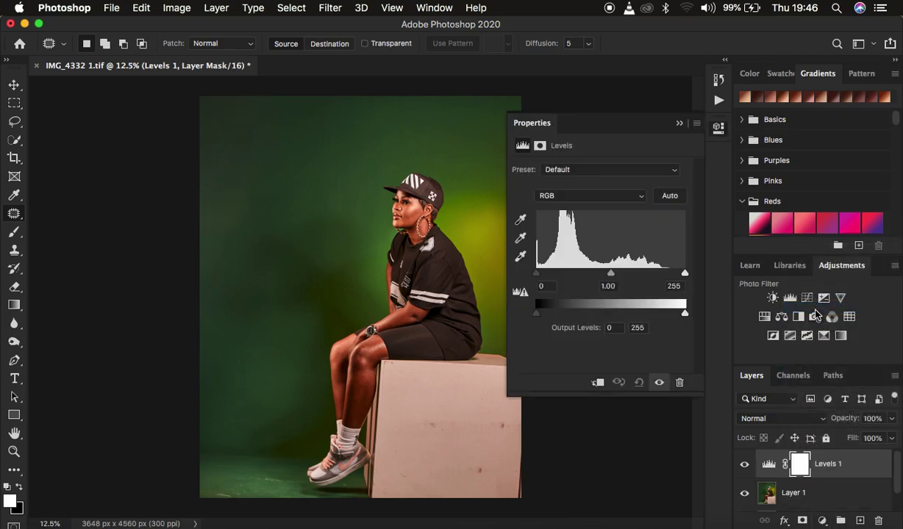
pyautogui.moveTo(843, 462); pyautogui.dragTo(878, 522)
# - Add a Curves adjustment layer and brighten the photo by raising the RGB curve at input 80 to output 108
pyautogui.click(822, 521)
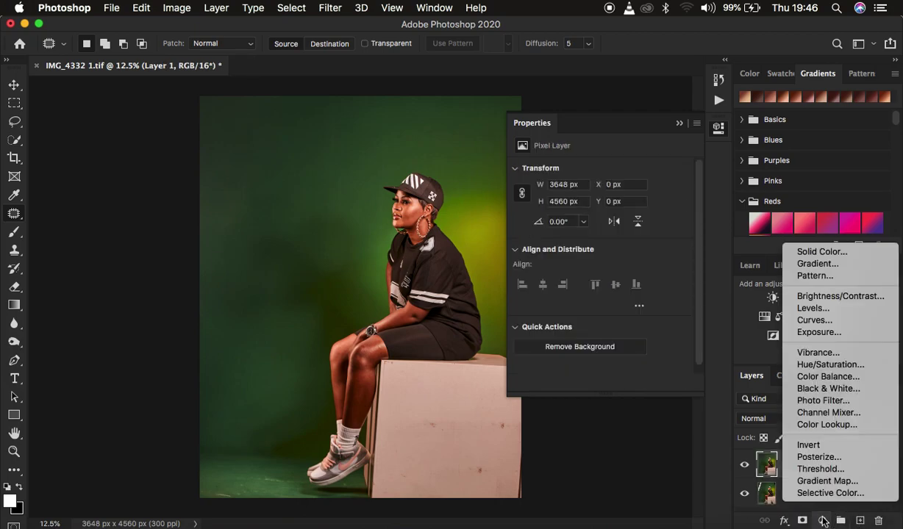
pyautogui.click(813, 320)
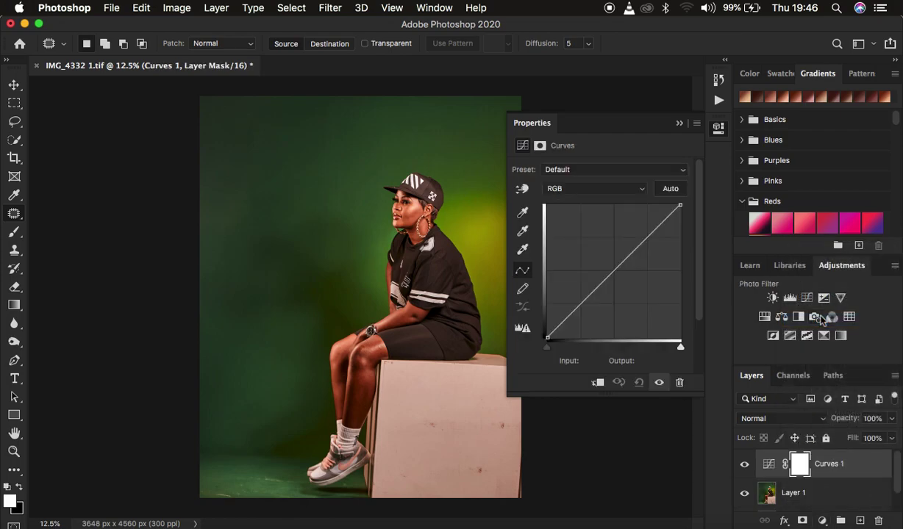
pyautogui.moveTo(578, 309); pyautogui.dragTo(590, 287)
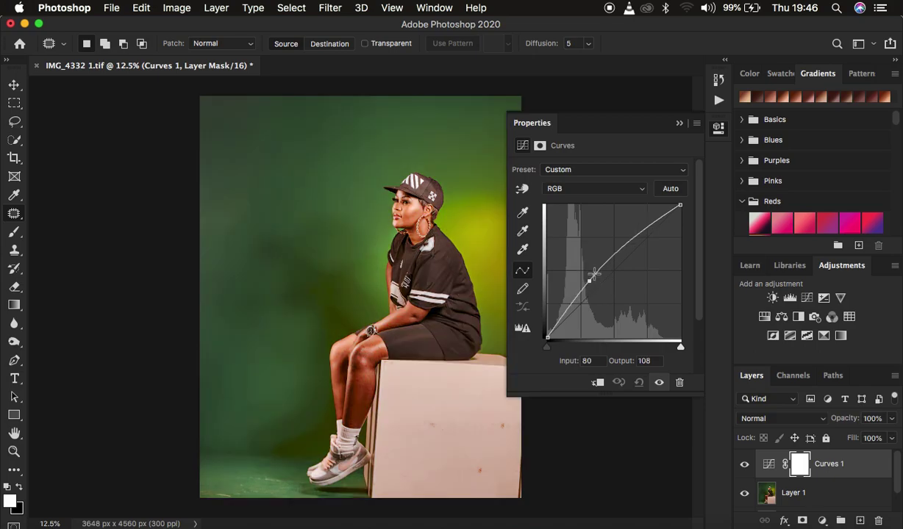
# - Bend the RGB curve into a steep multi-point wave, with a point at input 52, output 172, to exaggerate backdrop and box flaws
pyautogui.moveTo(633, 243); pyautogui.dragTo(642, 310)
pyautogui.moveTo(559, 321); pyautogui.dragTo(611, 311)
pyautogui.moveTo(659, 283); pyautogui.dragTo(653, 268)
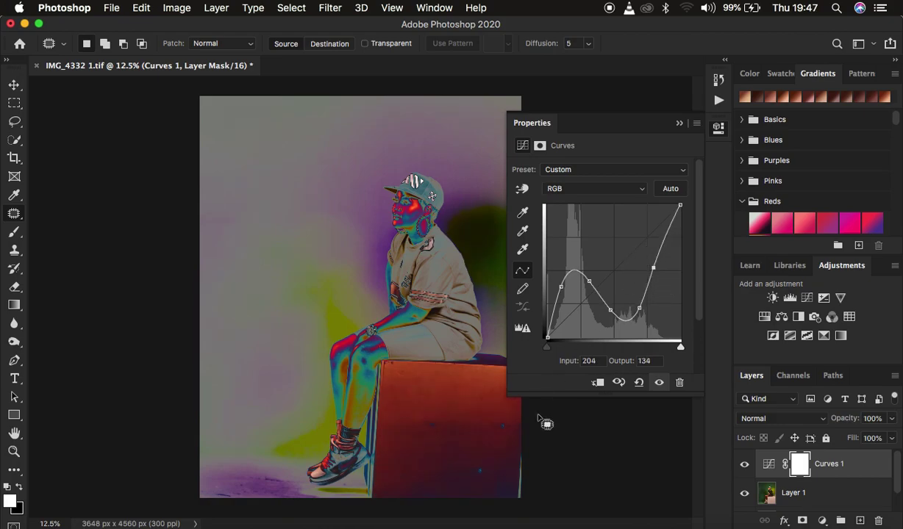
pyautogui.moveTo(661, 239); pyautogui.dragTo(663, 228)
pyautogui.moveTo(581, 282); pyautogui.dragTo(575, 251)
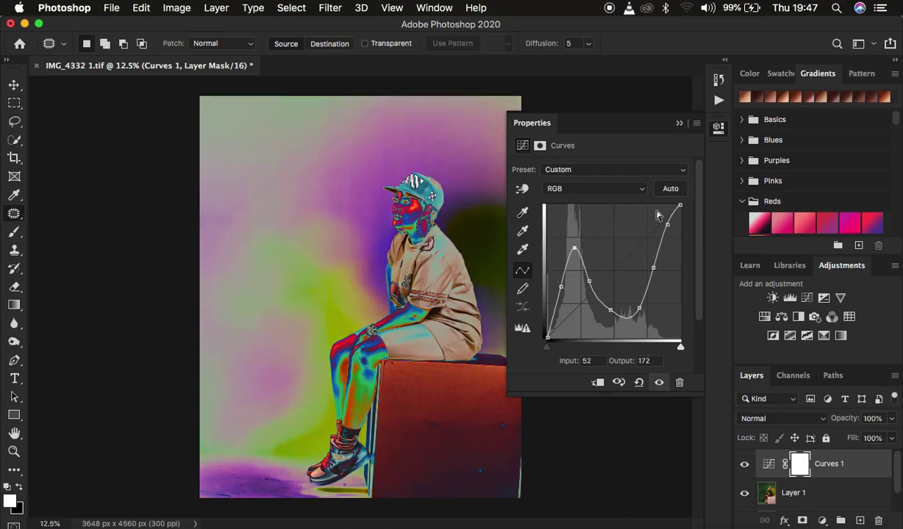
pyautogui.click(680, 125)
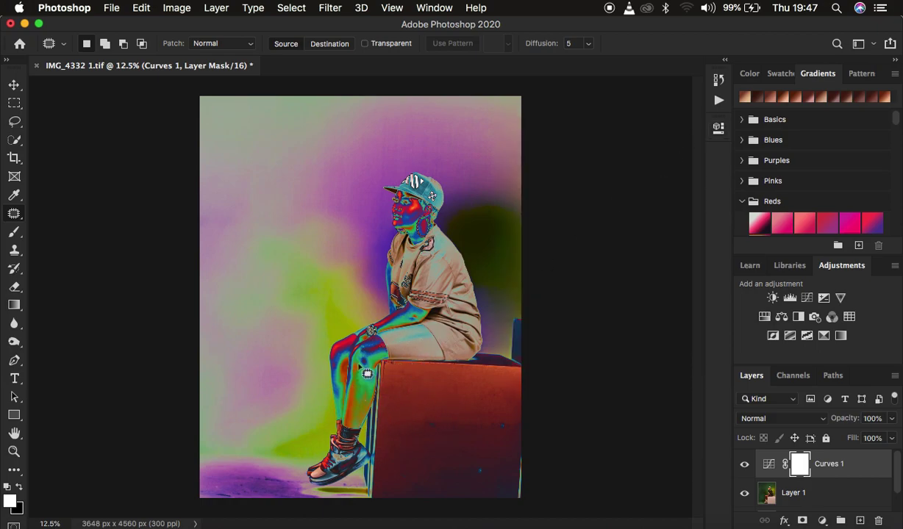
# - Compare the photo with the Curves 1 layer hidden and shown, examining the floor and box for marks
pyautogui.press('super+minus')
pyautogui.press('super+equal')
pyautogui.press('super+equal')
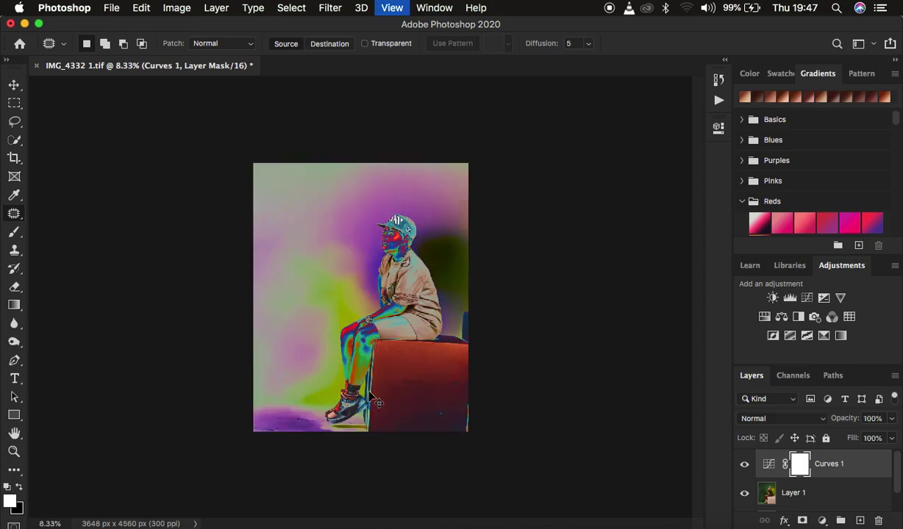
pyautogui.click(744, 467)
pyautogui.scroll(-5, 500, 436)
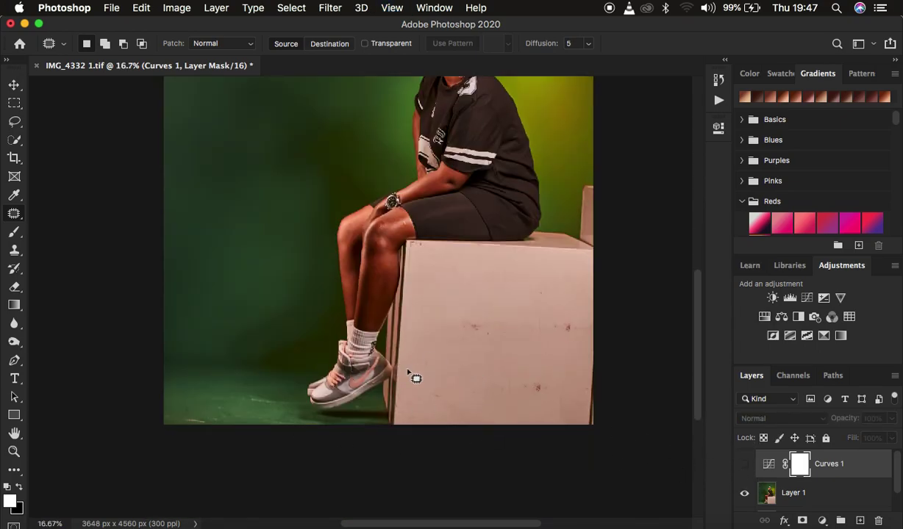
pyautogui.click(745, 467)
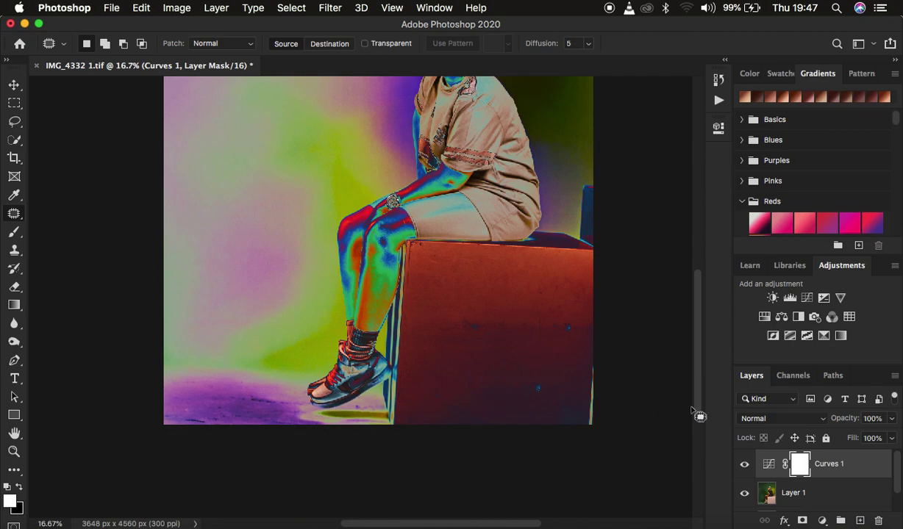
pyautogui.click(744, 467)
pyautogui.click(744, 467)
# - On Layer 1, patch the knots and small spots on the front of the box with clean box surface
pyautogui.click(785, 499)
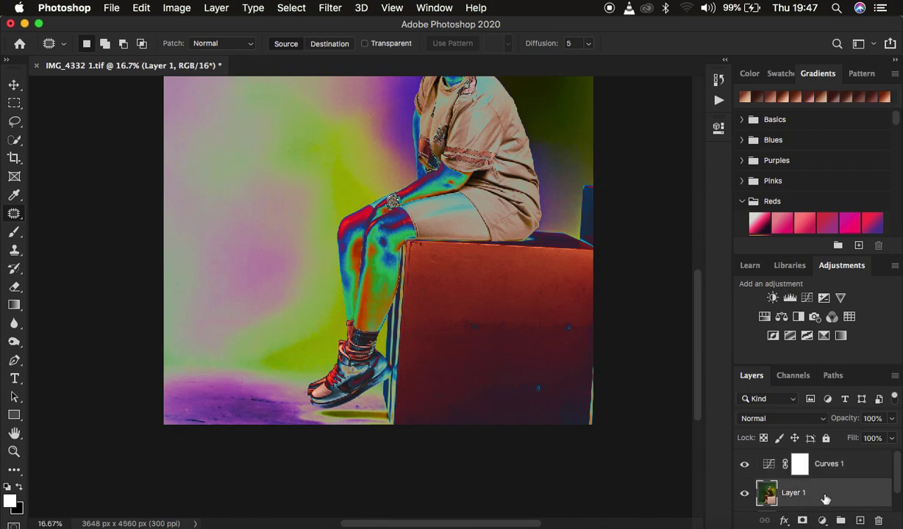
pyautogui.scroll(-2, 832, 499)
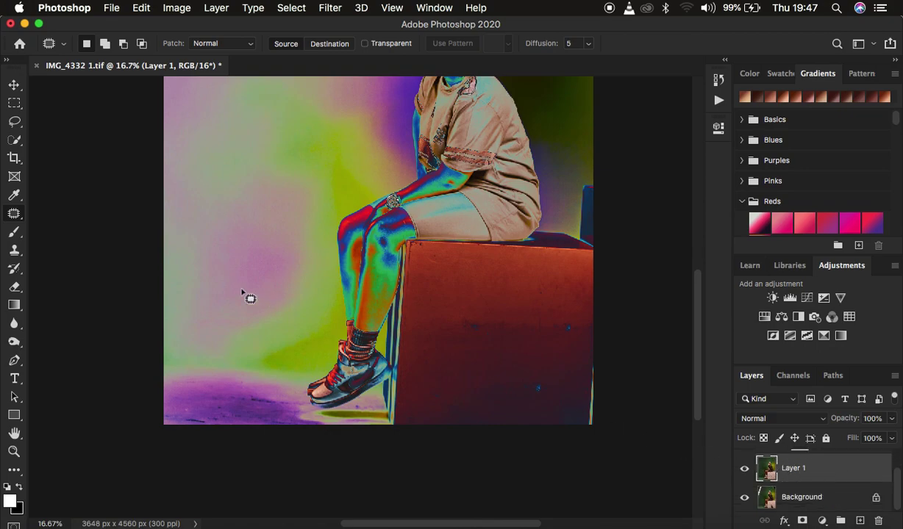
pyautogui.moveTo(475, 324)
pyautogui.mouseDown()
pyautogui.moveTo(461, 338)
pyautogui.moveTo(479, 317)
pyautogui.moveTo(476, 326)
pyautogui.moveTo(475, 294)
pyautogui.mouseUp()
pyautogui.click(564, 318)
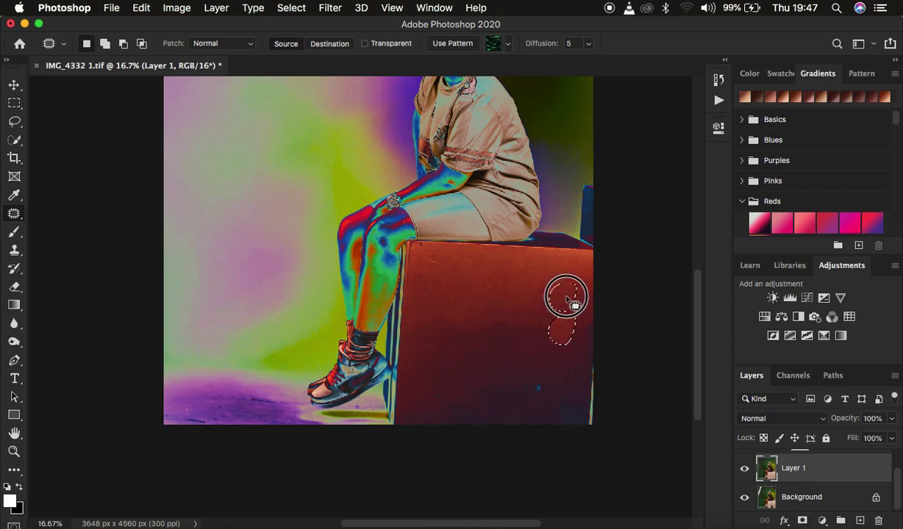
pyautogui.moveTo(535, 309)
pyautogui.mouseDown()
pyautogui.moveTo(494, 328)
pyautogui.moveTo(547, 329)
pyautogui.moveTo(524, 326)
pyautogui.moveTo(528, 294)
pyautogui.mouseUp()
pyautogui.moveTo(524, 360)
pyautogui.mouseDown()
pyautogui.moveTo(516, 397)
pyautogui.moveTo(548, 393)
pyautogui.moveTo(553, 368)
pyautogui.moveTo(525, 361)
pyautogui.mouseUp()
pyautogui.moveTo(526, 374)
pyautogui.mouseDown()
pyautogui.moveTo(470, 394)
pyautogui.moveTo(425, 395)
pyautogui.moveTo(447, 392)
pyautogui.moveTo(457, 377)
pyautogui.mouseUp()
pyautogui.moveTo(462, 323)
pyautogui.mouseDown()
pyautogui.moveTo(465, 361)
pyautogui.moveTo(462, 332)
pyautogui.moveTo(542, 293)
pyautogui.moveTo(571, 311)
pyautogui.moveTo(559, 295)
pyautogui.moveTo(523, 300)
pyautogui.moveTo(580, 346)
pyautogui.moveTo(590, 432)
pyautogui.moveTo(606, 361)
pyautogui.moveTo(548, 378)
pyautogui.mouseUp()
pyautogui.moveTo(588, 321)
pyautogui.mouseDown()
pyautogui.moveTo(587, 355)
pyautogui.moveTo(573, 335)
pyautogui.moveTo(526, 346)
pyautogui.mouseUp()
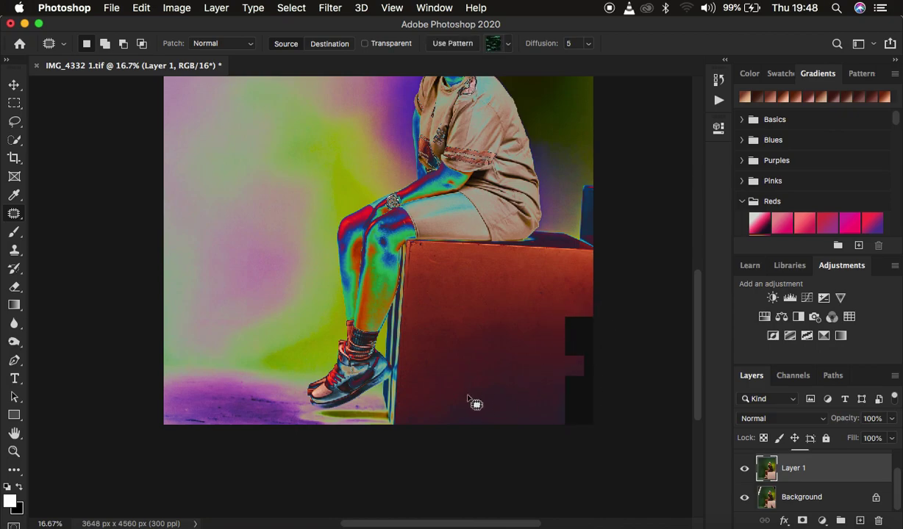
# - Patch the uneven marks on the floor beside the shoes with nearby clean floor
pyautogui.moveTo(441, 266)
pyautogui.mouseDown()
pyautogui.moveTo(423, 258)
pyautogui.moveTo(447, 262)
pyautogui.moveTo(356, 360)
pyautogui.mouseUp()
pyautogui.moveTo(254, 400)
pyautogui.mouseDown()
pyautogui.moveTo(240, 395)
pyautogui.moveTo(244, 409)
pyautogui.moveTo(271, 397)
pyautogui.moveTo(259, 403)
pyautogui.moveTo(256, 382)
pyautogui.moveTo(264, 398)
pyautogui.moveTo(204, 409)
pyautogui.moveTo(180, 429)
pyautogui.moveTo(222, 419)
pyautogui.moveTo(209, 416)
pyautogui.moveTo(209, 399)
pyautogui.moveTo(248, 409)
pyautogui.mouseUp()
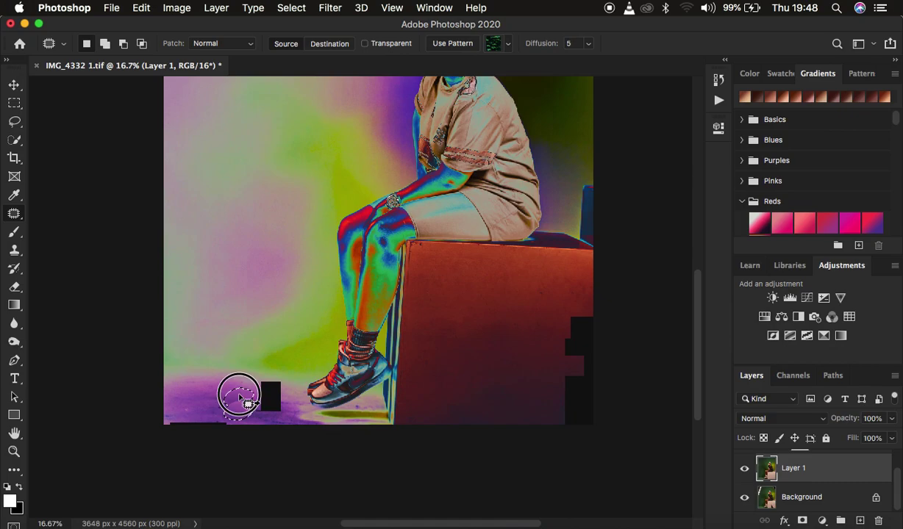
pyautogui.click(243, 402)
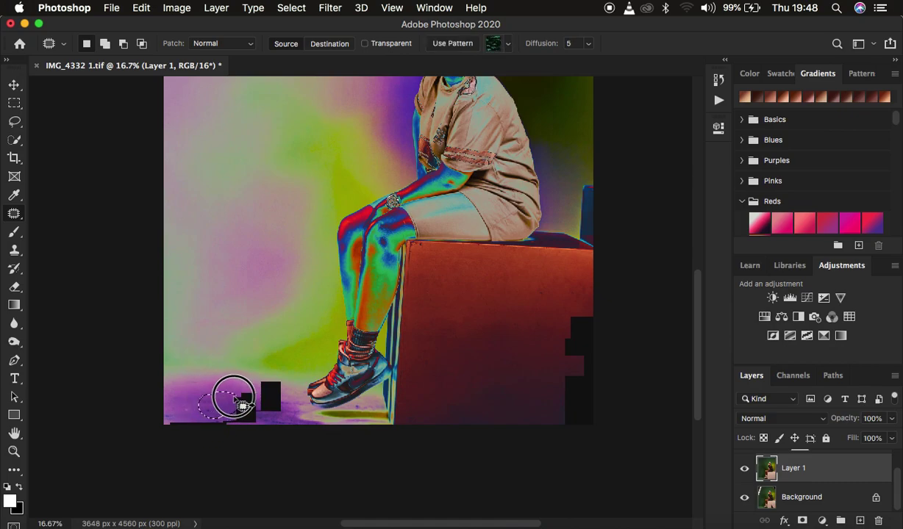
pyautogui.moveTo(190, 392)
pyautogui.mouseDown()
pyautogui.moveTo(171, 413)
pyautogui.moveTo(196, 409)
pyautogui.moveTo(205, 396)
pyautogui.moveTo(314, 416)
pyautogui.moveTo(372, 412)
pyautogui.moveTo(298, 413)
pyautogui.mouseUp()
pyautogui.press('super+minus')
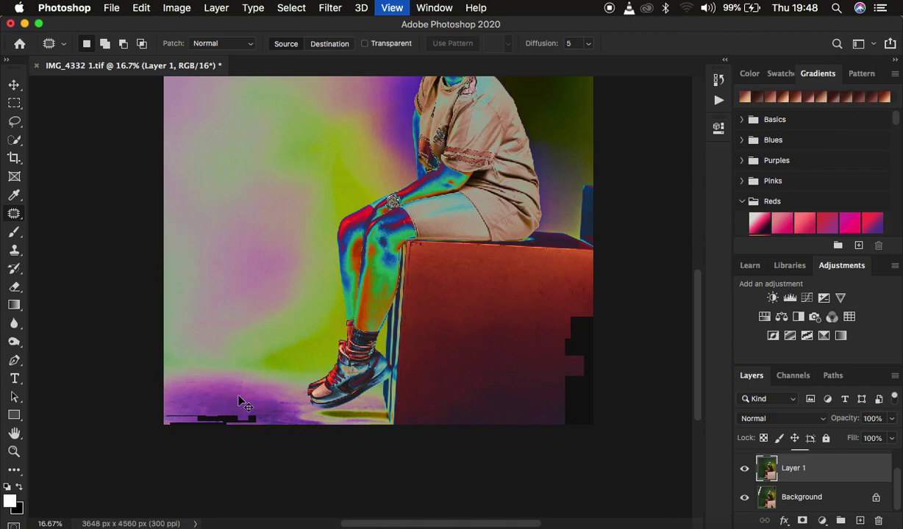
# - Patch the uneven backdrop area above the cap using the adjacent backdrop
pyautogui.press('super+equal')
pyautogui.press('super+equal')
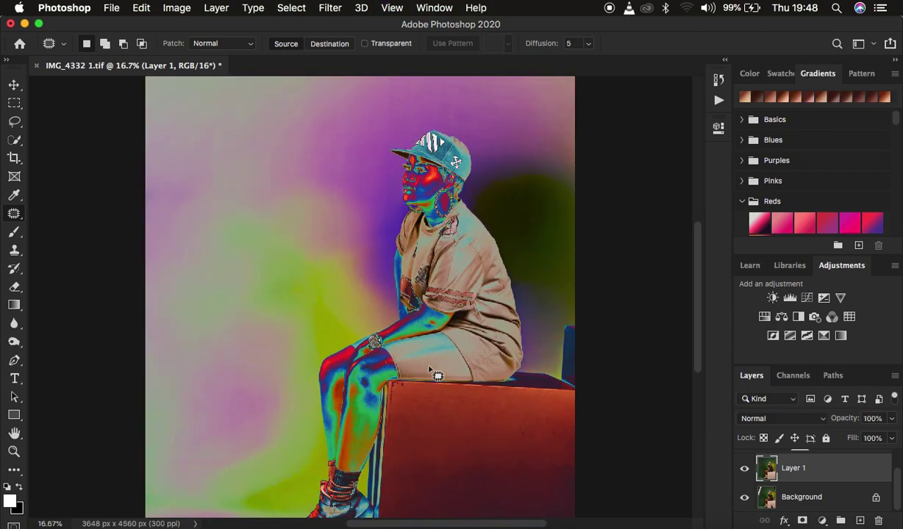
pyautogui.scroll(3, 435, 374)
pyautogui.moveTo(382, 109)
pyautogui.mouseDown()
pyautogui.moveTo(382, 158)
pyautogui.moveTo(403, 166)
pyautogui.moveTo(397, 109)
pyautogui.mouseUp()
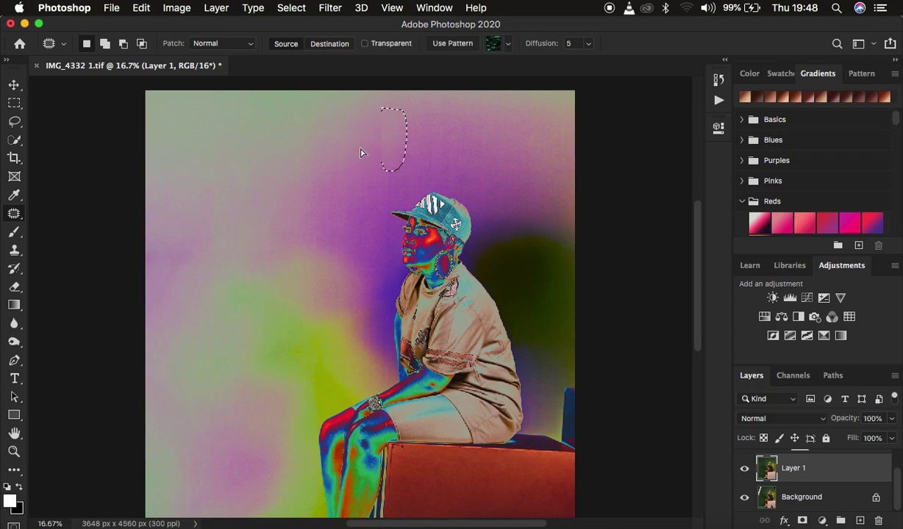
pyautogui.moveTo(360, 153); pyautogui.dragTo(449, 157)
pyautogui.press('super+minus')
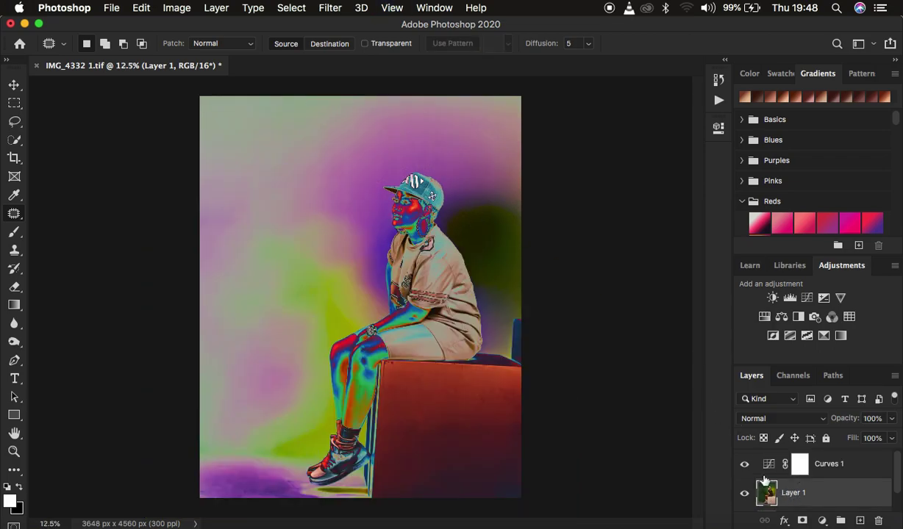
# - Hide the Curves 1 layer and switch to the Mixer Brush tool for blending on Layer 1
pyautogui.click(745, 466)
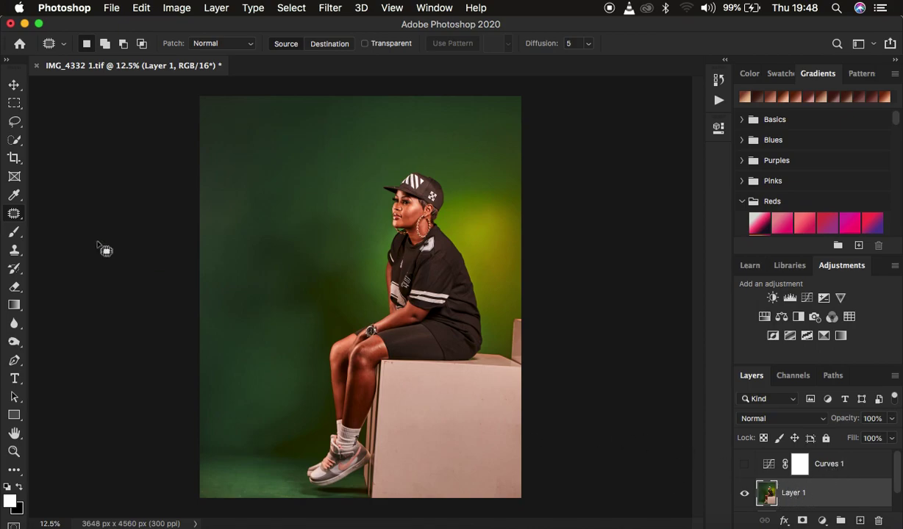
pyautogui.click(15, 232)
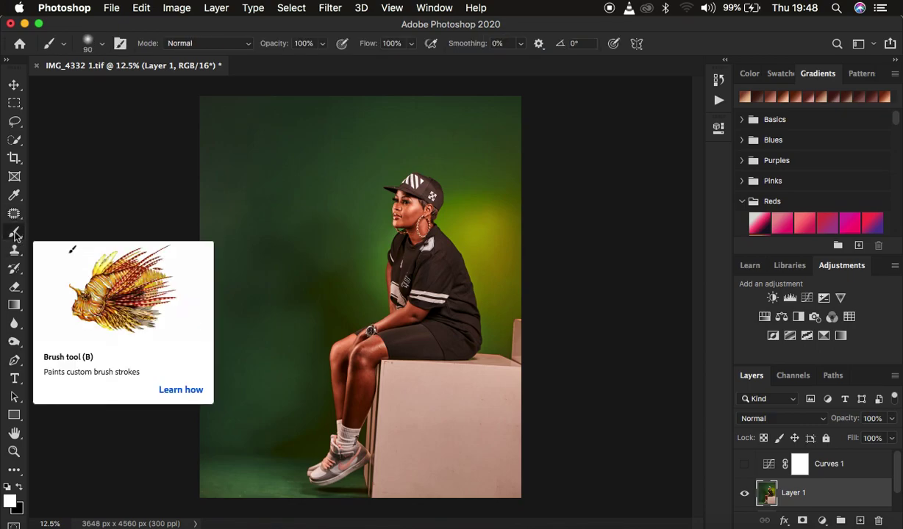
pyautogui.rightClick(15, 233)
pyautogui.click(81, 271)
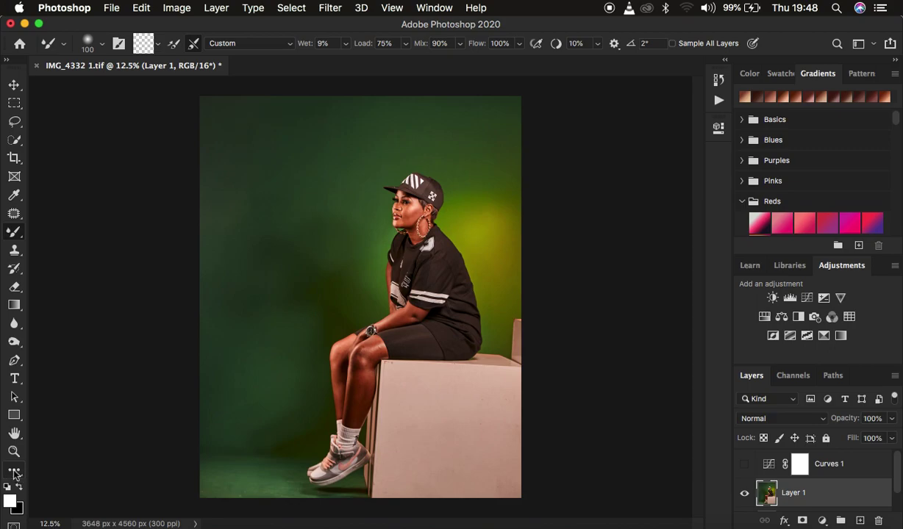
pyautogui.click(104, 45)
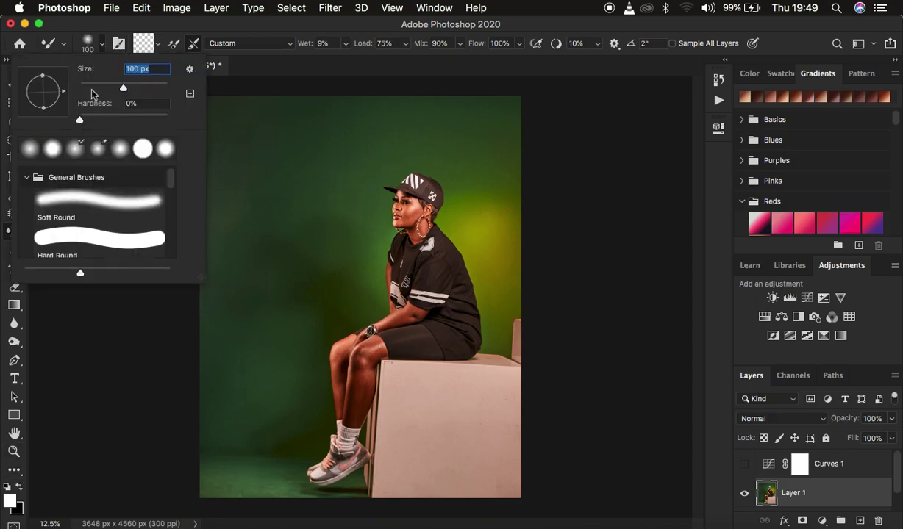
pyautogui.click(104, 45)
pyautogui.click(158, 44)
pyautogui.click(162, 72)
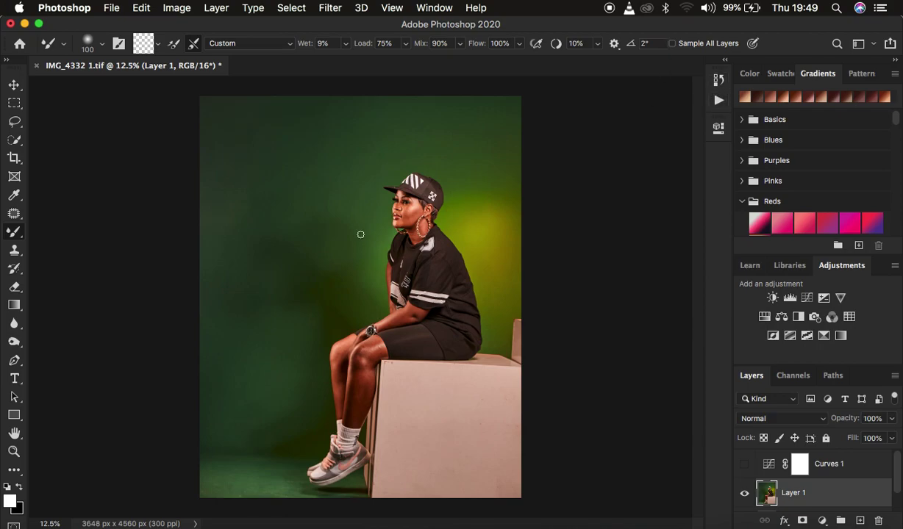
# - Enlarge the Mixer Brush to 700 px and blend the uneven tones across the upper green backdrop
pyautogui.press(']')
pyautogui.press(']')
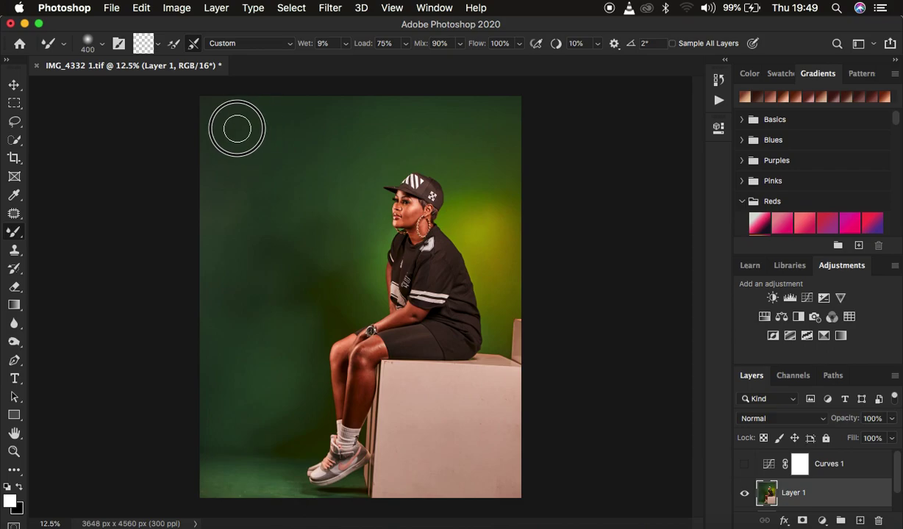
pyautogui.press(']')
pyautogui.press(']')
pyautogui.press(']')
pyautogui.moveTo(242, 115)
pyautogui.mouseDown()
pyautogui.moveTo(267, 115)
pyautogui.moveTo(242, 117)
pyautogui.moveTo(245, 150)
pyautogui.moveTo(254, 143)
pyautogui.mouseUp()
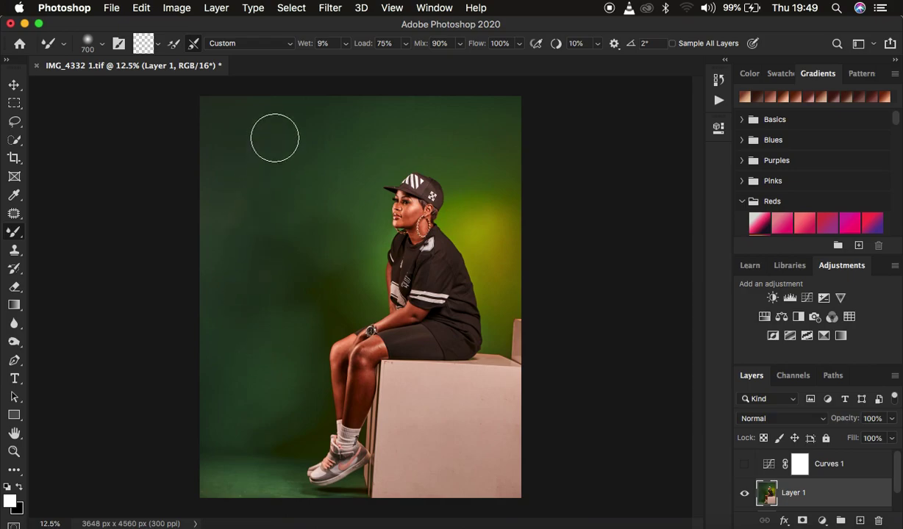
pyautogui.moveTo(215, 122)
pyautogui.mouseDown()
pyautogui.moveTo(246, 113)
pyautogui.moveTo(276, 125)
pyautogui.moveTo(264, 155)
pyautogui.moveTo(193, 165)
pyautogui.moveTo(269, 174)
pyautogui.moveTo(218, 191)
pyautogui.moveTo(203, 208)
pyautogui.moveTo(252, 211)
pyautogui.moveTo(217, 185)
pyautogui.moveTo(228, 147)
pyautogui.moveTo(262, 139)
pyautogui.moveTo(211, 181)
pyautogui.moveTo(286, 141)
pyautogui.moveTo(326, 133)
pyautogui.mouseUp()
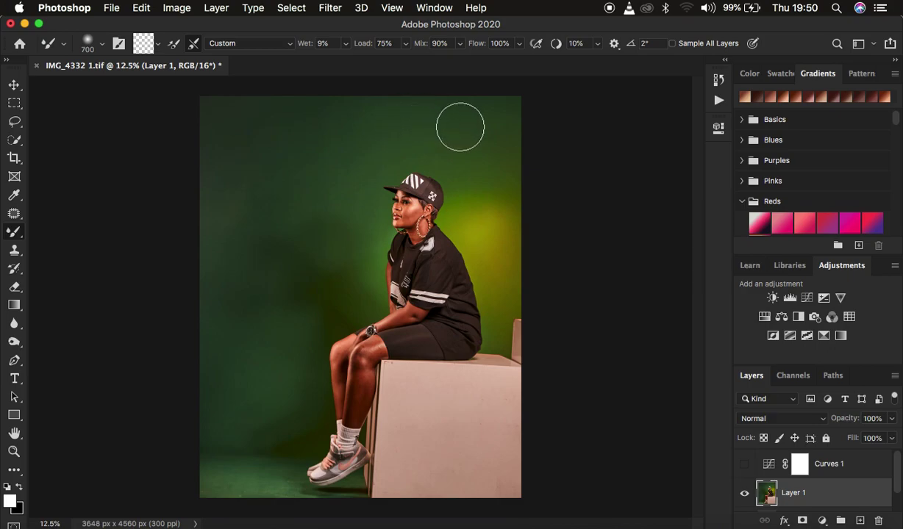
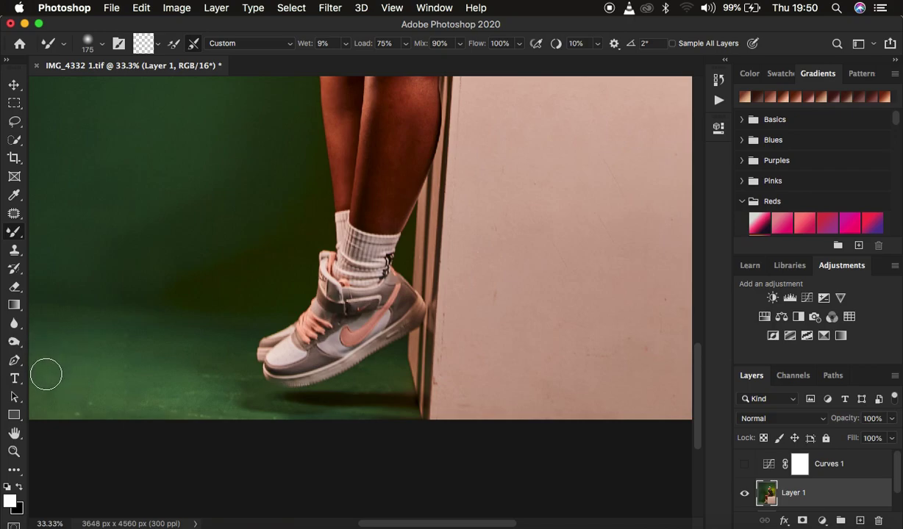
# - Smooth the scuffed green floor around and beneath the shoes with the Mixer Brush, reducing its size from 175 to 90 px near the shoes
pyautogui.moveTo(46, 354)
pyautogui.mouseDown()
pyautogui.moveTo(48, 404)
pyautogui.moveTo(65, 353)
pyautogui.moveTo(71, 373)
pyautogui.moveTo(68, 405)
pyautogui.moveTo(45, 394)
pyautogui.moveTo(39, 348)
pyautogui.moveTo(64, 353)
pyautogui.moveTo(80, 343)
pyautogui.moveTo(90, 401)
pyautogui.moveTo(103, 404)
pyautogui.moveTo(117, 401)
pyautogui.moveTo(127, 369)
pyautogui.moveTo(146, 353)
pyautogui.moveTo(159, 375)
pyautogui.moveTo(166, 371)
pyautogui.moveTo(148, 412)
pyautogui.moveTo(133, 350)
pyautogui.moveTo(99, 366)
pyautogui.moveTo(72, 414)
pyautogui.moveTo(72, 404)
pyautogui.moveTo(203, 362)
pyautogui.moveTo(212, 372)
pyautogui.moveTo(195, 364)
pyautogui.moveTo(217, 403)
pyautogui.moveTo(234, 402)
pyautogui.moveTo(176, 418)
pyautogui.moveTo(226, 385)
pyautogui.moveTo(240, 393)
pyautogui.moveTo(154, 376)
pyautogui.moveTo(69, 341)
pyautogui.moveTo(44, 346)
pyautogui.moveTo(37, 366)
pyautogui.moveTo(32, 391)
pyautogui.moveTo(47, 415)
pyautogui.moveTo(214, 377)
pyautogui.moveTo(208, 412)
pyautogui.moveTo(97, 403)
pyautogui.moveTo(161, 392)
pyautogui.moveTo(190, 356)
pyautogui.moveTo(183, 338)
pyautogui.moveTo(100, 334)
pyautogui.moveTo(97, 358)
pyautogui.moveTo(75, 347)
pyautogui.mouseUp()
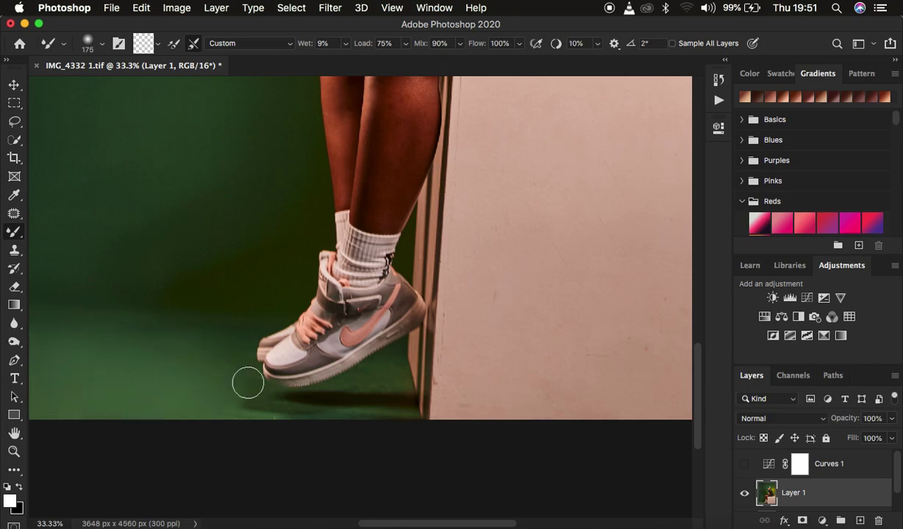
pyautogui.press('[')
pyautogui.moveTo(278, 411)
pyautogui.mouseDown()
pyautogui.moveTo(258, 417)
pyautogui.moveTo(302, 418)
pyautogui.mouseUp()
pyautogui.moveTo(363, 365)
pyautogui.mouseDown()
pyautogui.moveTo(359, 383)
pyautogui.moveTo(386, 377)
pyautogui.moveTo(379, 365)
pyautogui.moveTo(394, 375)
pyautogui.moveTo(396, 383)
pyautogui.moveTo(359, 389)
pyautogui.moveTo(385, 400)
pyautogui.moveTo(362, 383)
pyautogui.moveTo(331, 386)
pyautogui.moveTo(391, 408)
pyautogui.moveTo(350, 417)
pyautogui.moveTo(371, 417)
pyautogui.moveTo(272, 409)
pyautogui.moveTo(258, 400)
pyautogui.moveTo(302, 396)
pyautogui.moveTo(272, 395)
pyautogui.moveTo(240, 357)
pyautogui.moveTo(254, 381)
pyautogui.moveTo(237, 355)
pyautogui.moveTo(244, 361)
pyautogui.moveTo(222, 353)
pyautogui.moveTo(238, 346)
pyautogui.moveTo(234, 337)
pyautogui.moveTo(77, 313)
pyautogui.moveTo(220, 318)
pyautogui.moveTo(64, 308)
pyautogui.mouseUp()
pyautogui.moveTo(174, 330)
pyautogui.mouseDown()
pyautogui.moveTo(218, 355)
pyautogui.moveTo(234, 387)
pyautogui.moveTo(248, 373)
pyautogui.moveTo(258, 402)
pyautogui.moveTo(181, 393)
pyautogui.moveTo(36, 406)
pyautogui.mouseUp()
# - Check the blended areas in the full view with Layer 1 hidden and shown, and enlarge the Mixer Brush to 300 px
pyautogui.scroll(5, 383, 397)
pyautogui.hscroll(-3, 383, 397)
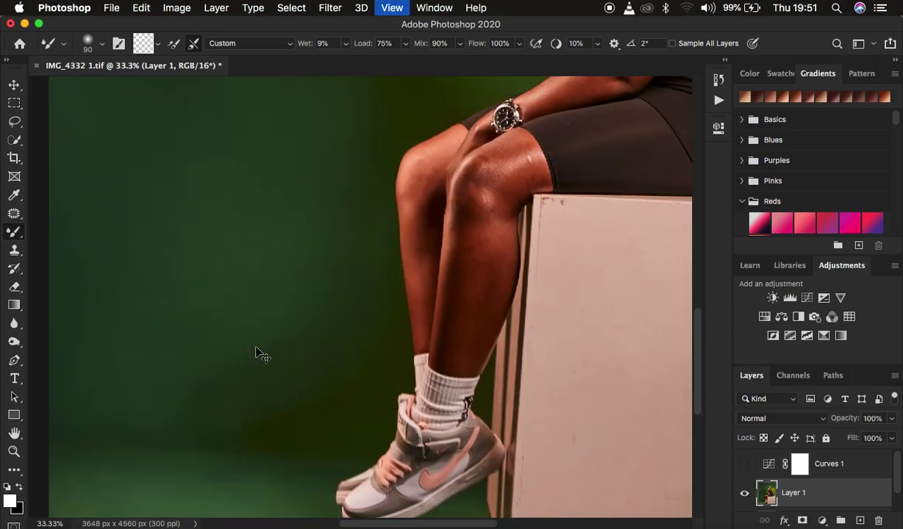
pyautogui.press('super+minus')
pyautogui.press('super+minus')
pyautogui.press('super+minus')
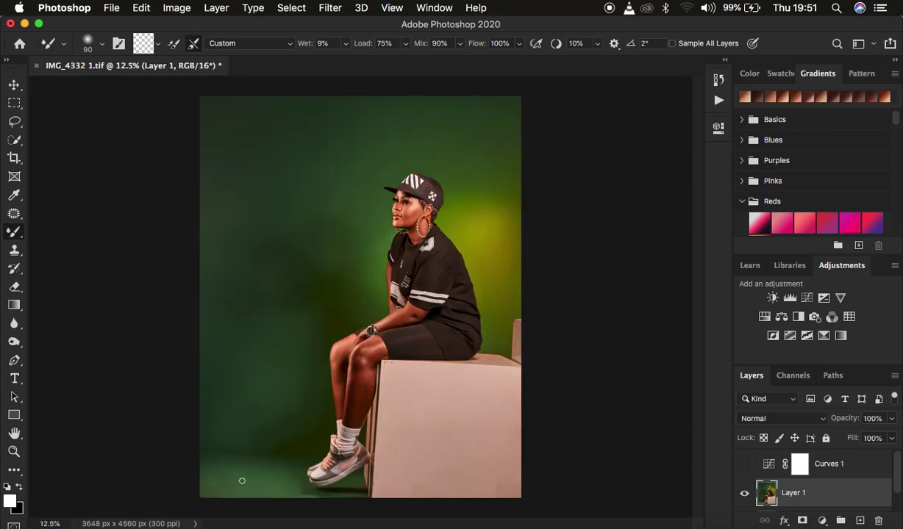
pyautogui.click(743, 494)
pyautogui.click(743, 494)
pyautogui.press(']')
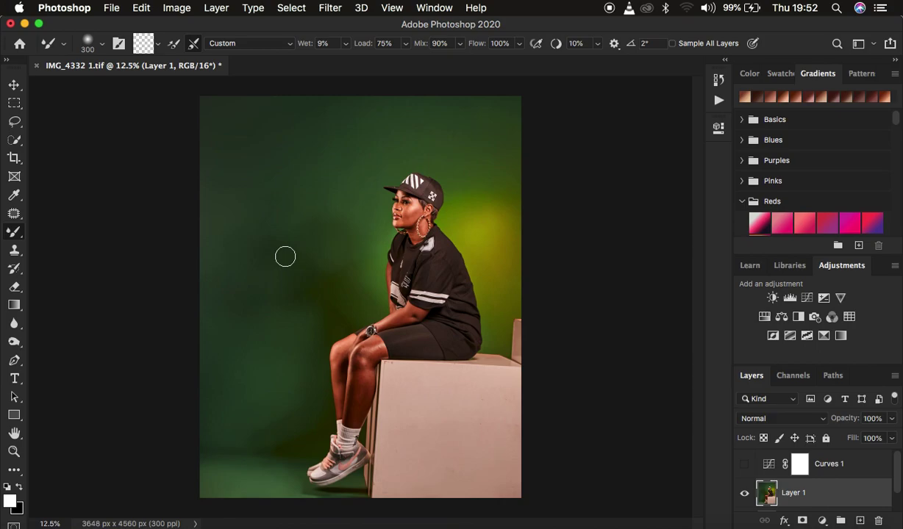
# - Show the Curves 1 layer to recheck the retouching, and delete that layer
pyautogui.click(745, 468)
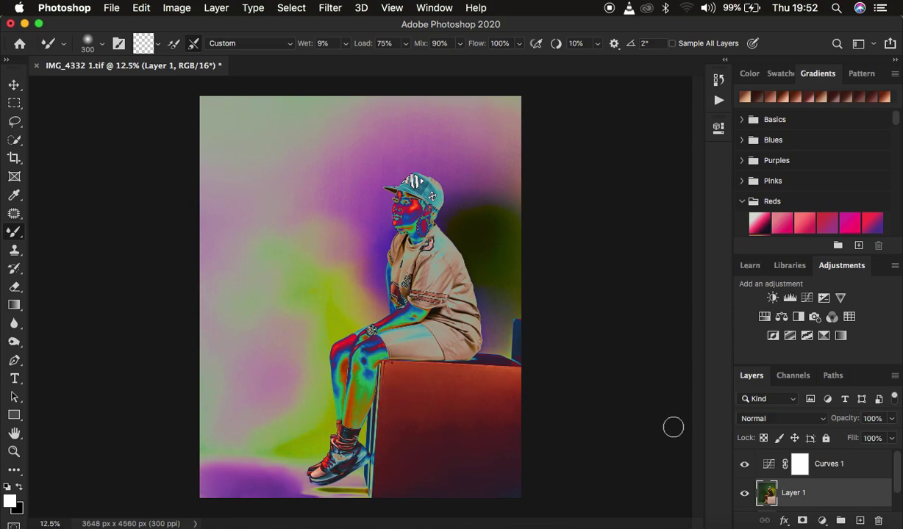
pyautogui.click(800, 464)
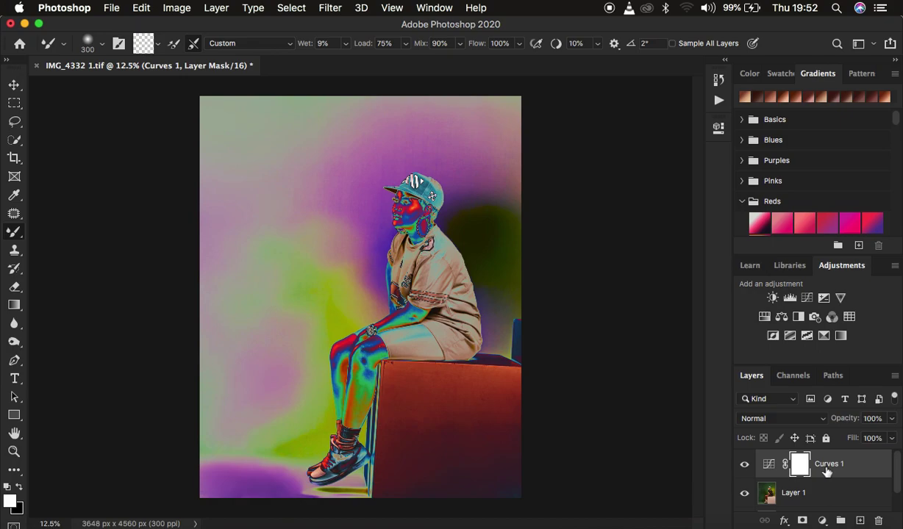
pyautogui.press('Delete')
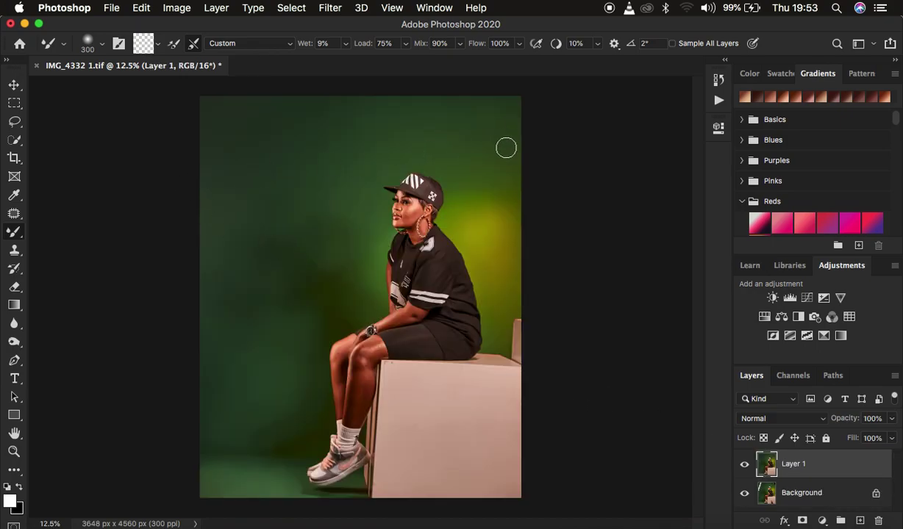